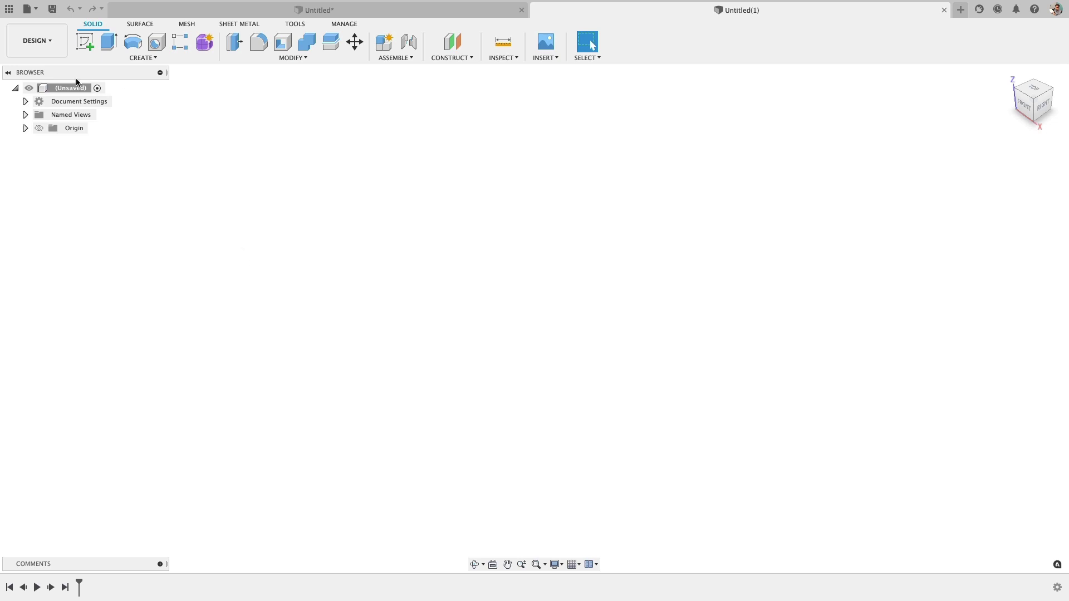
Step: Add a new component, Component1, to the empty design through the root's context menu
right_click(76, 83)
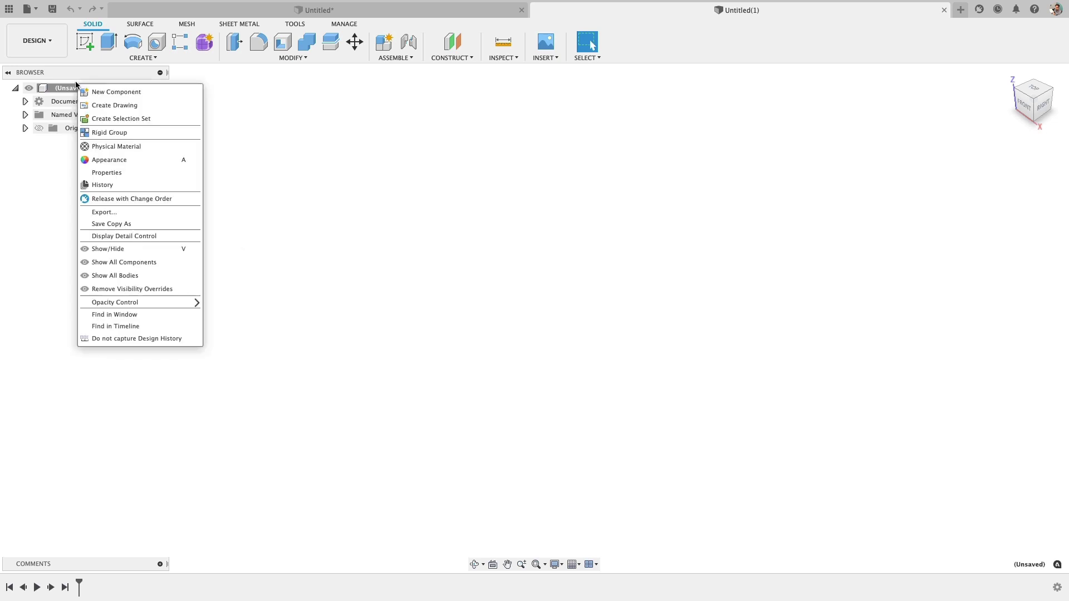
left_click(92, 91)
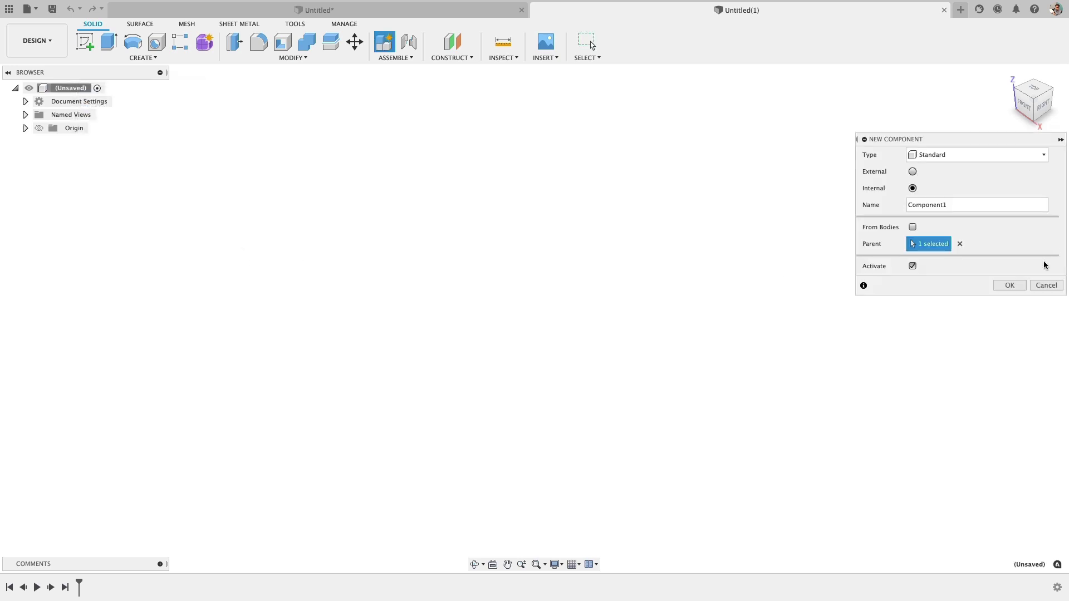
left_click(1007, 286)
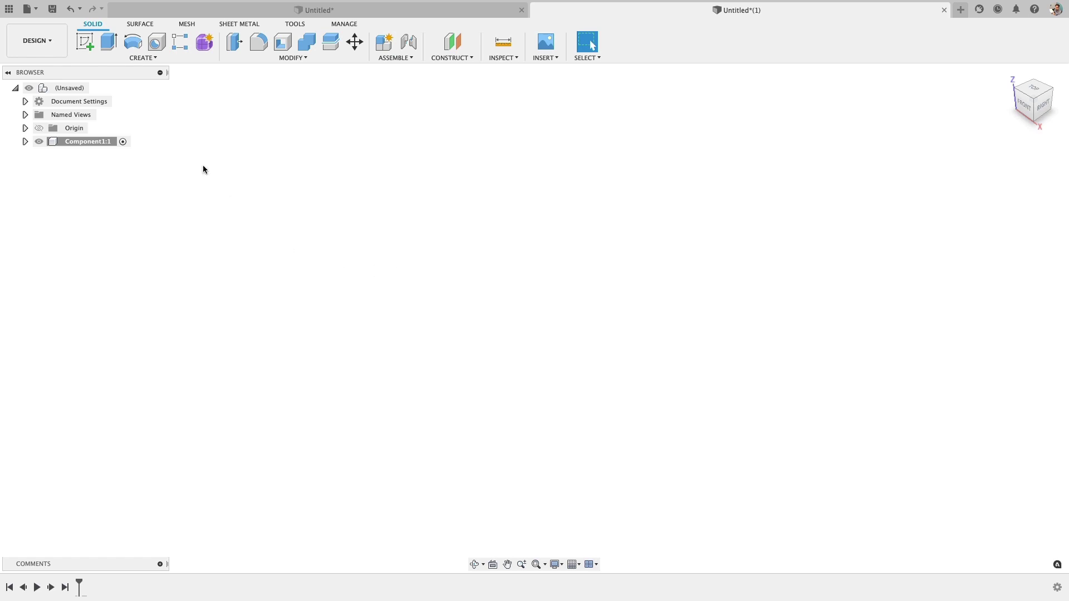
Step: Sketch two 2-point rectangles side by side on the top plane, the left one from the origin
left_click(84, 42)
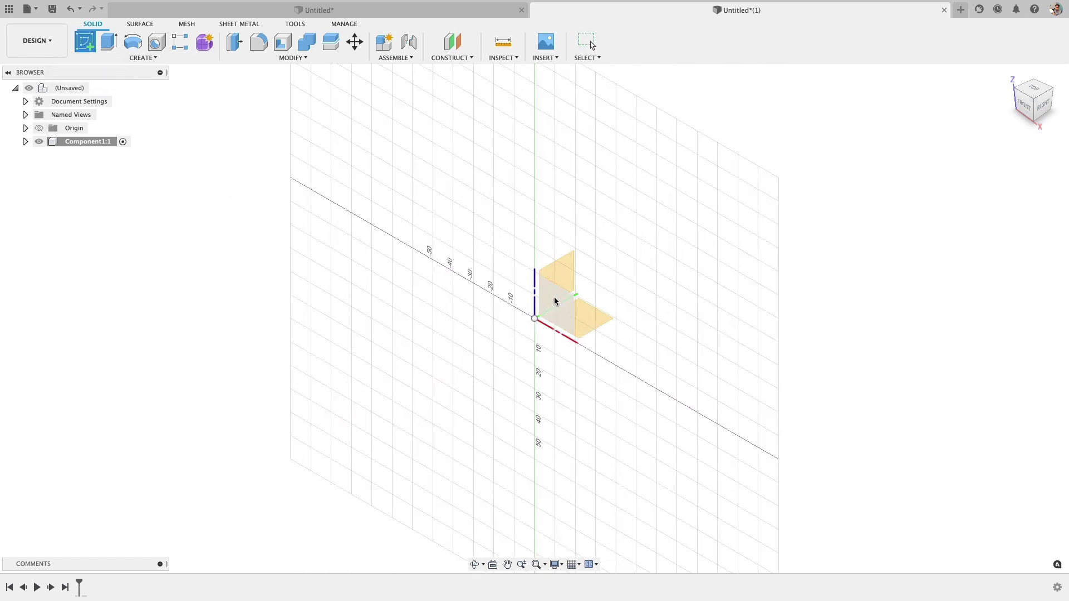
left_click(554, 301)
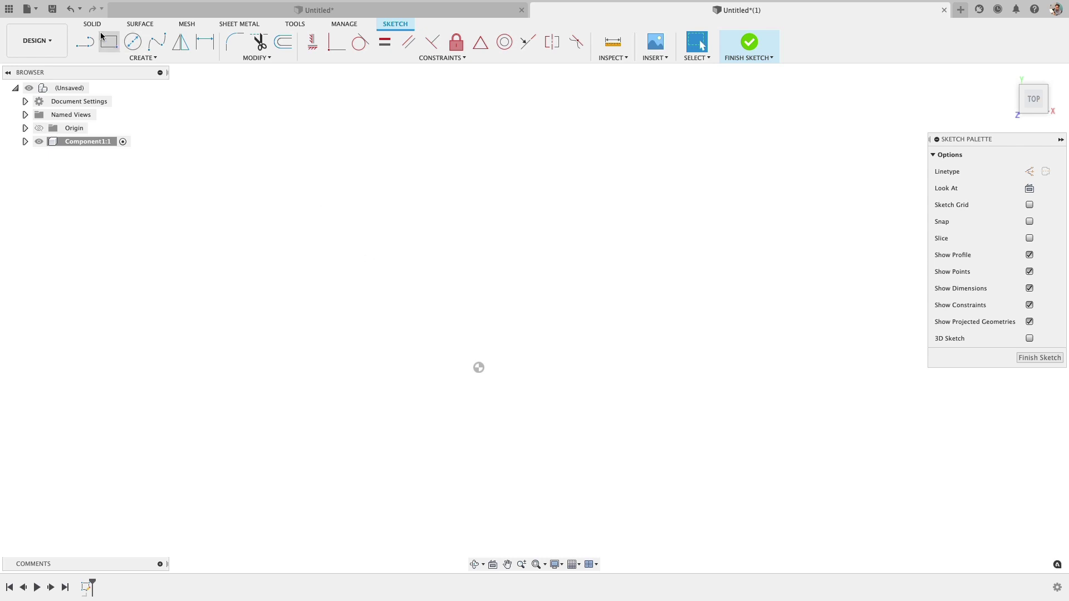
left_click(108, 41)
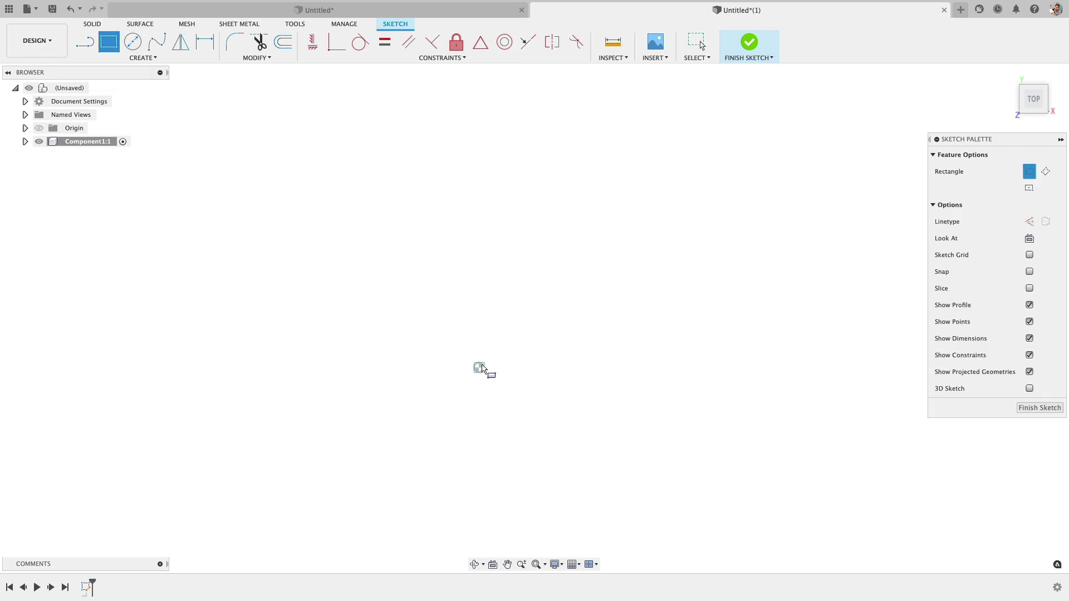
left_click(478, 367)
left_click(620, 205)
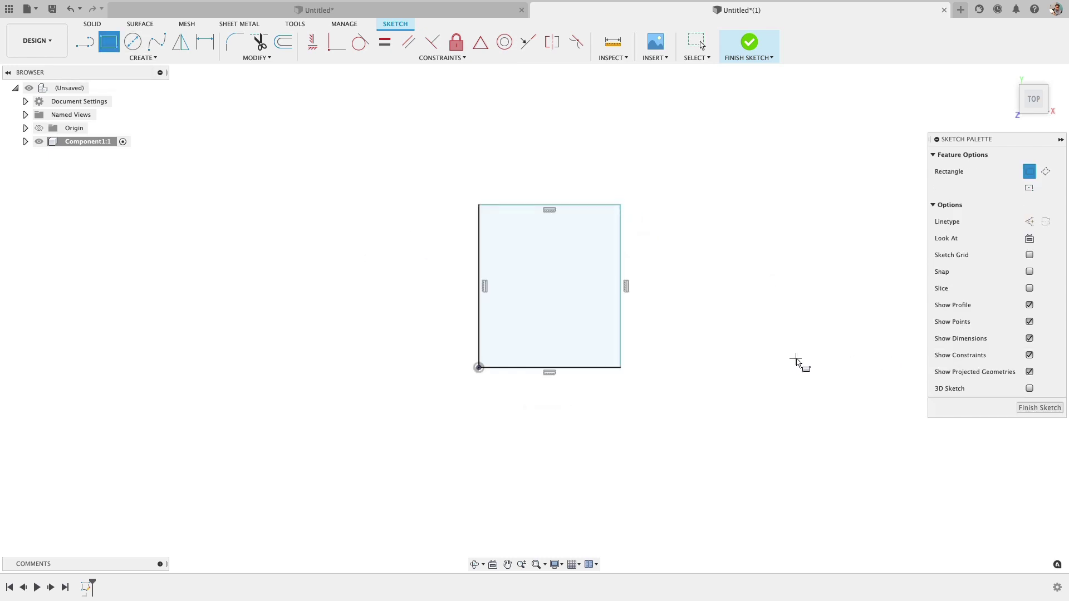
left_click(802, 368)
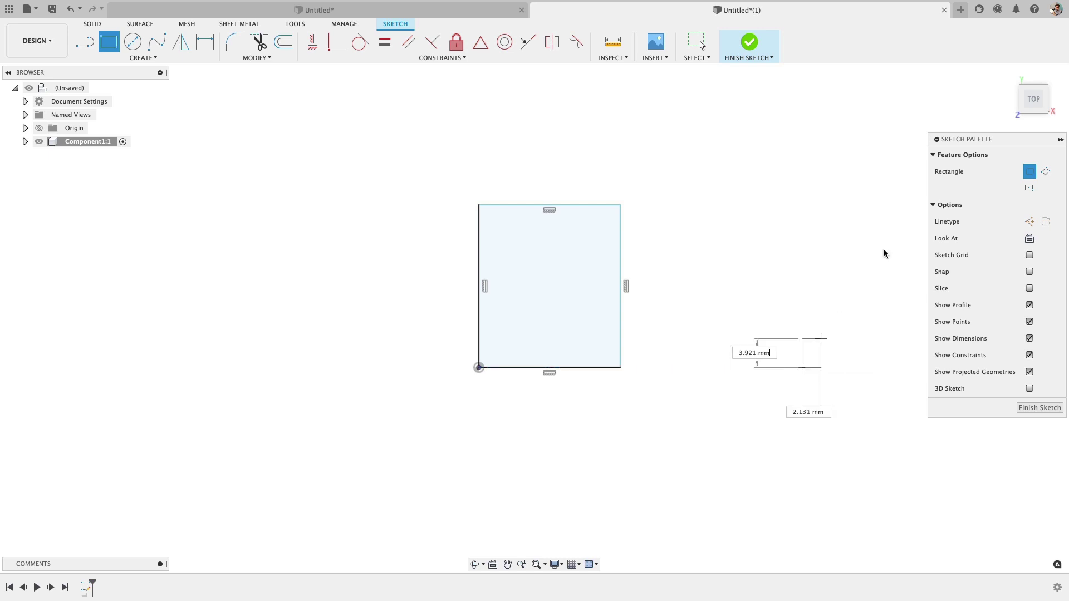
left_click(913, 206)
scroll(806, 333, "down", 3)
scroll(802, 329, "up", 4)
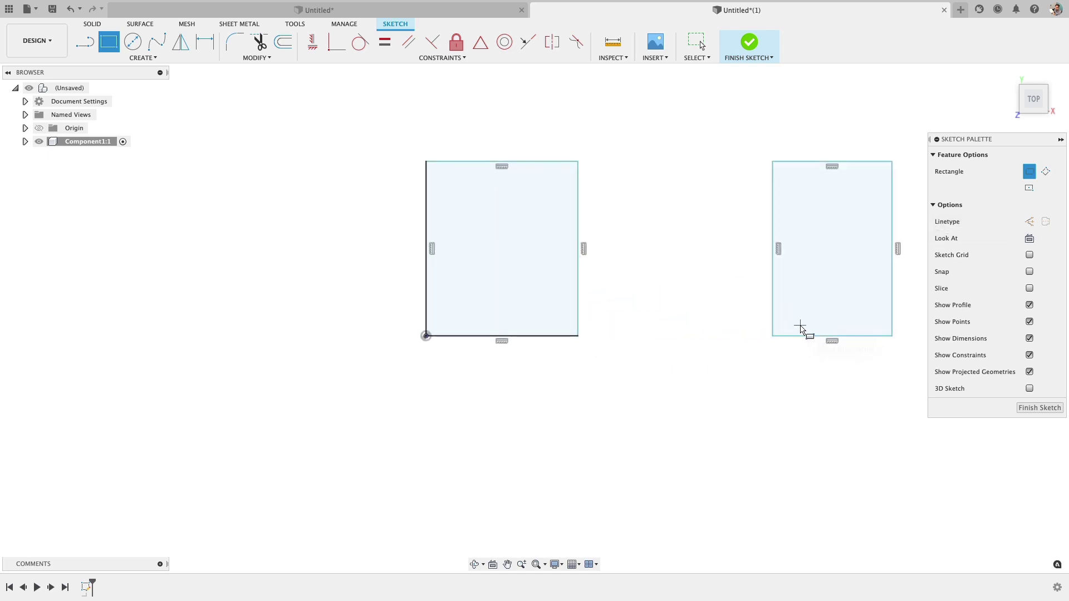
key("Escape")
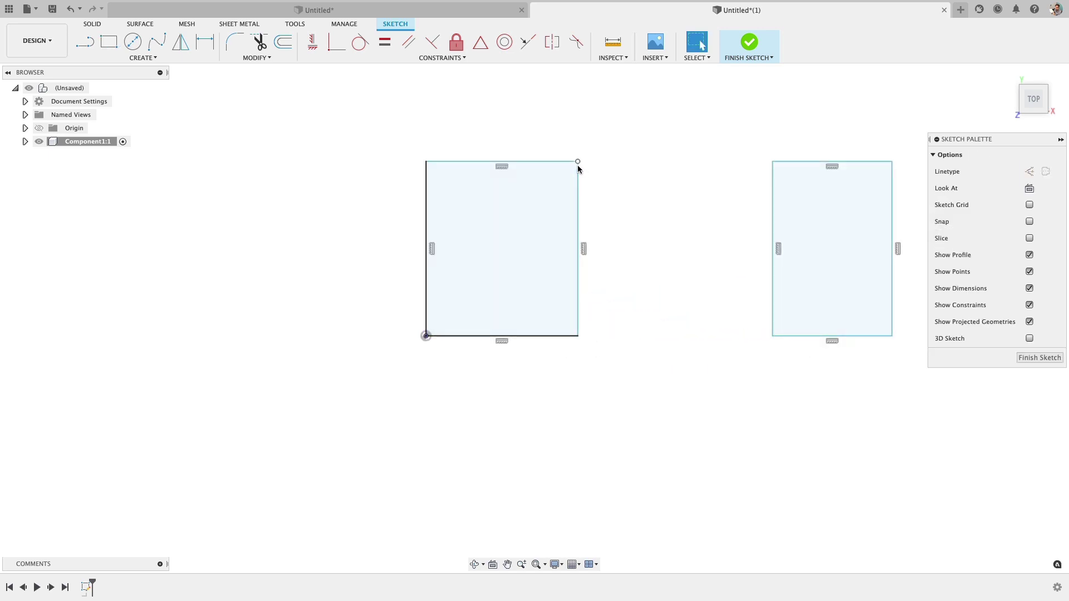
Step: Dimension the left rectangle 50 mm tall and 45 mm wide
key("d")
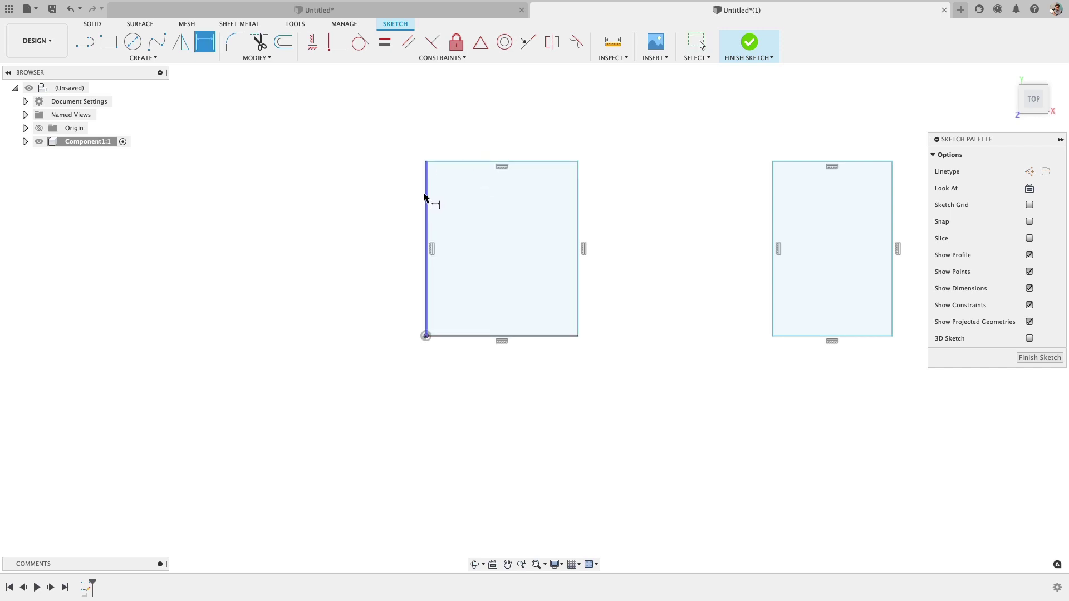
left_click(426, 198)
left_click(405, 196)
type("50")
key("Return")
left_click(440, 187)
left_click(445, 123)
type("45")
key("Return")
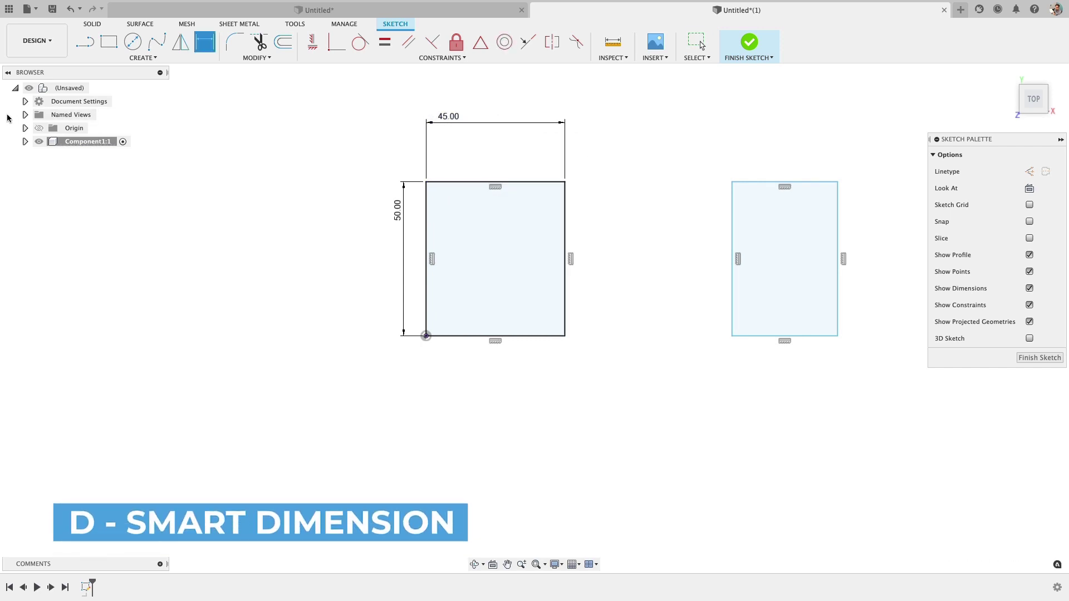
Step: Reshape the right rectangle and align its bottom and top corners level with the left one
key("Escape")
left_click_drag(732, 182, 716, 216)
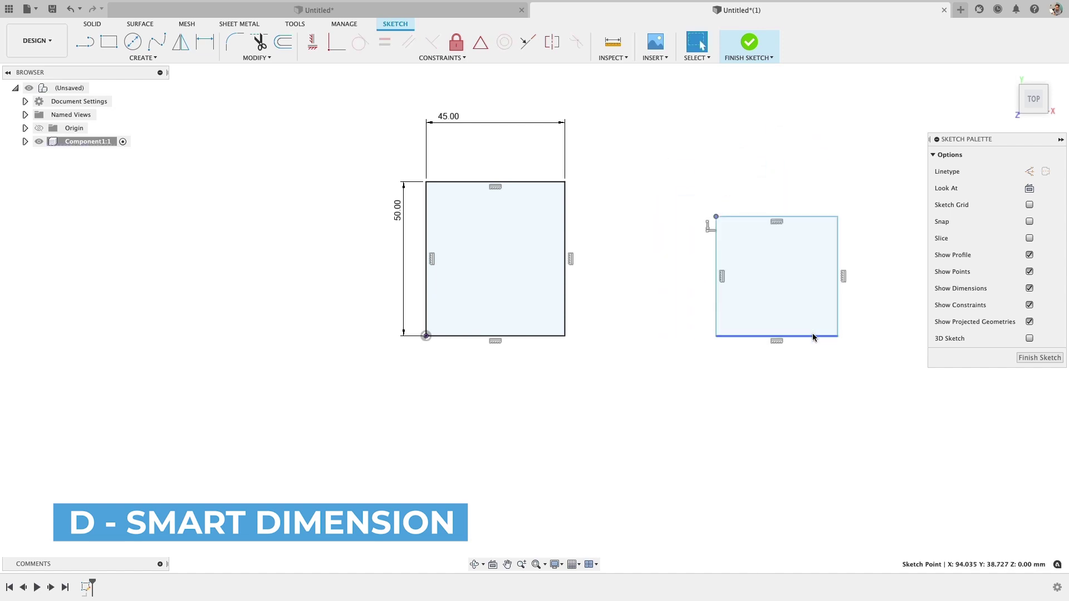
mouse_move(817, 337)
left_mouse_down()
mouse_move(816, 265)
mouse_move(811, 304)
left_mouse_up()
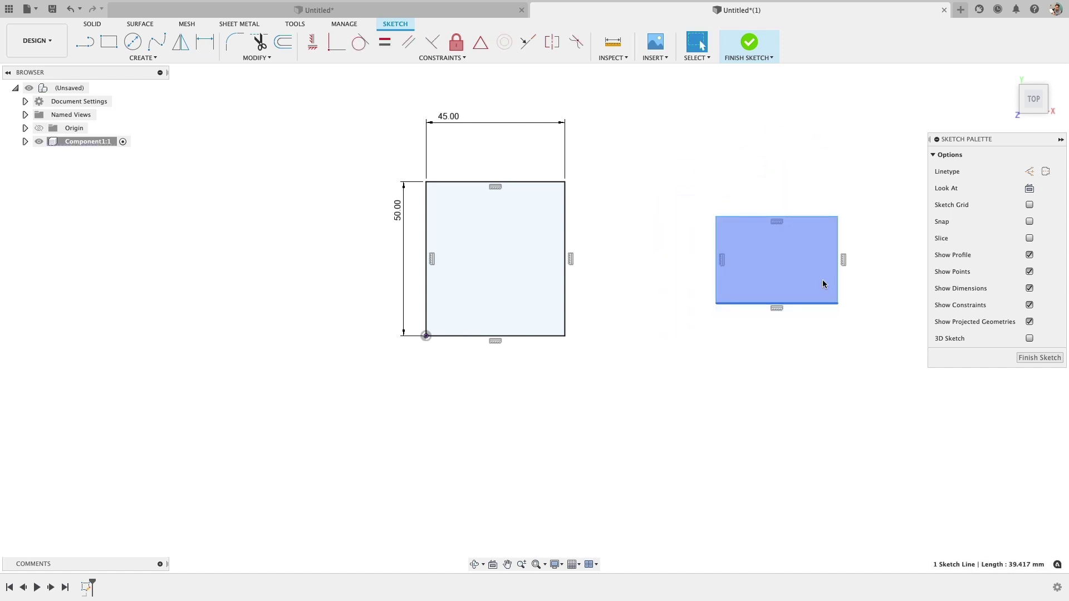
left_click(710, 325)
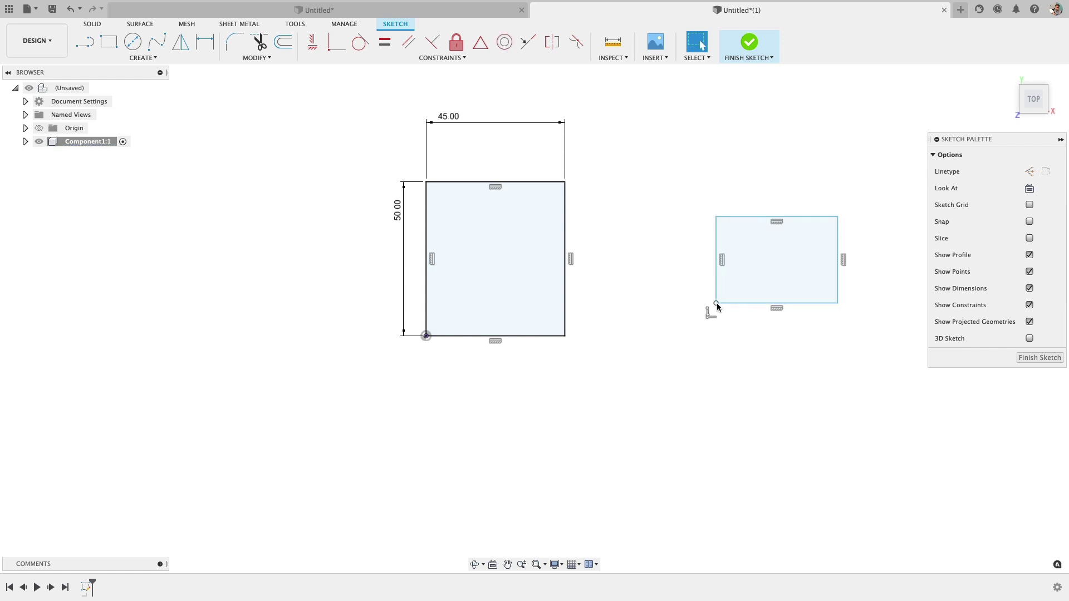
left_click(715, 303)
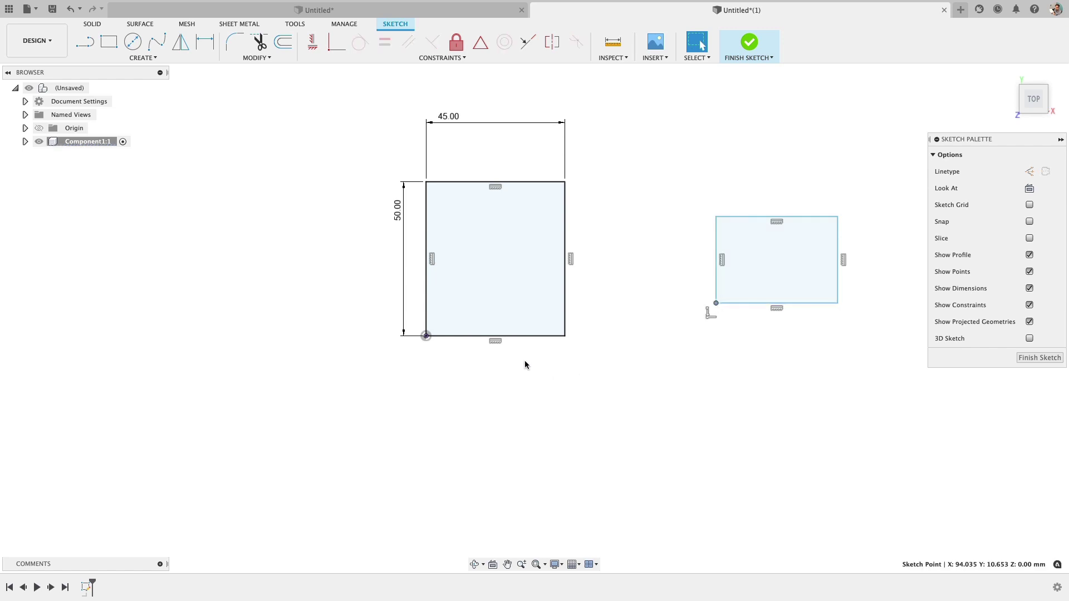
left_click(566, 335, "ctrl")
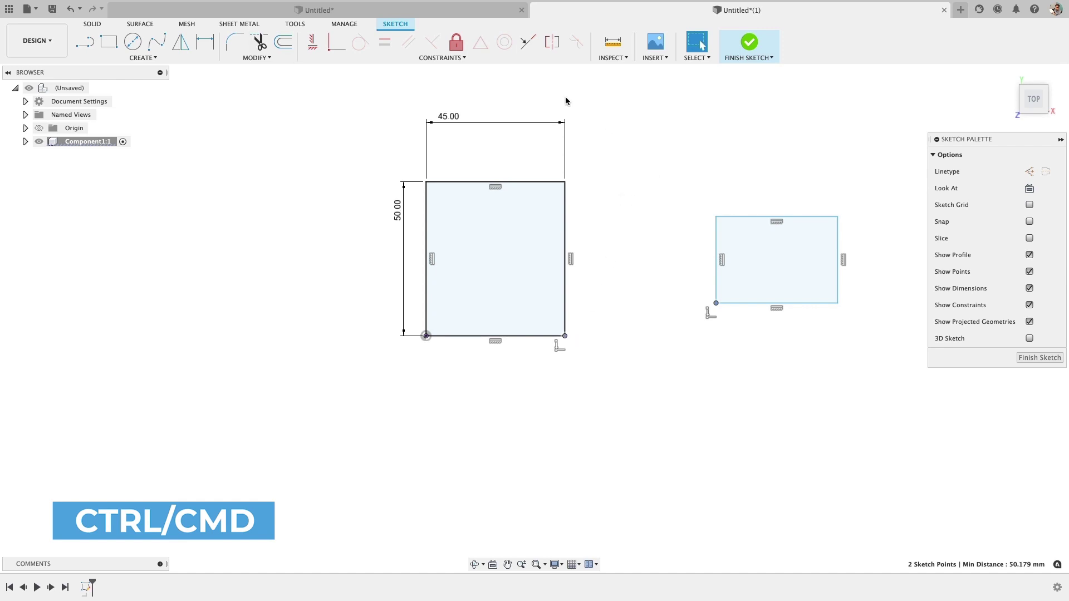
left_click(312, 48)
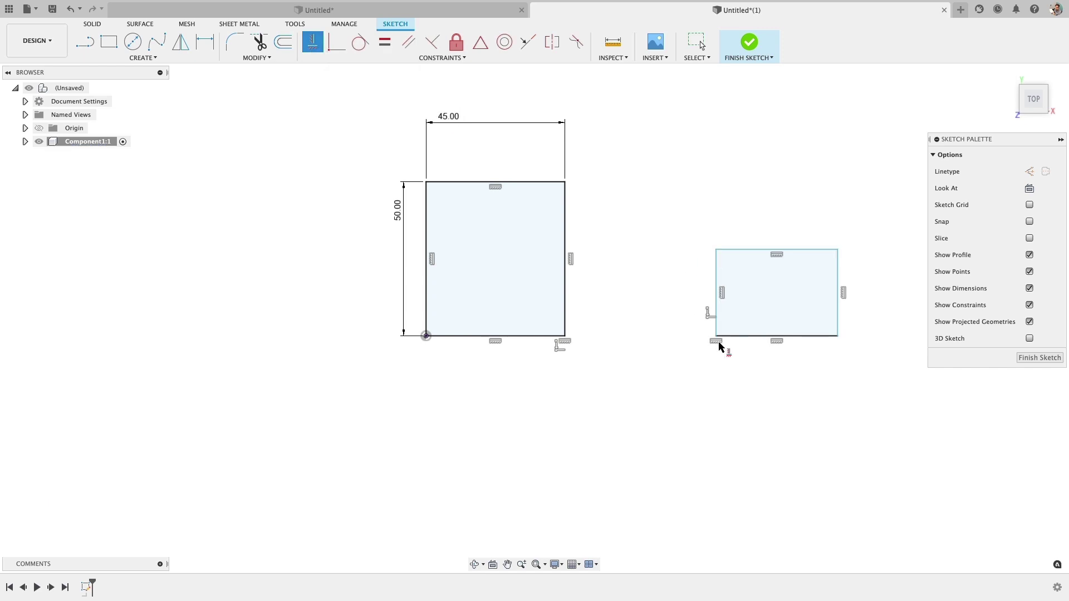
left_click(717, 250)
left_click(565, 182)
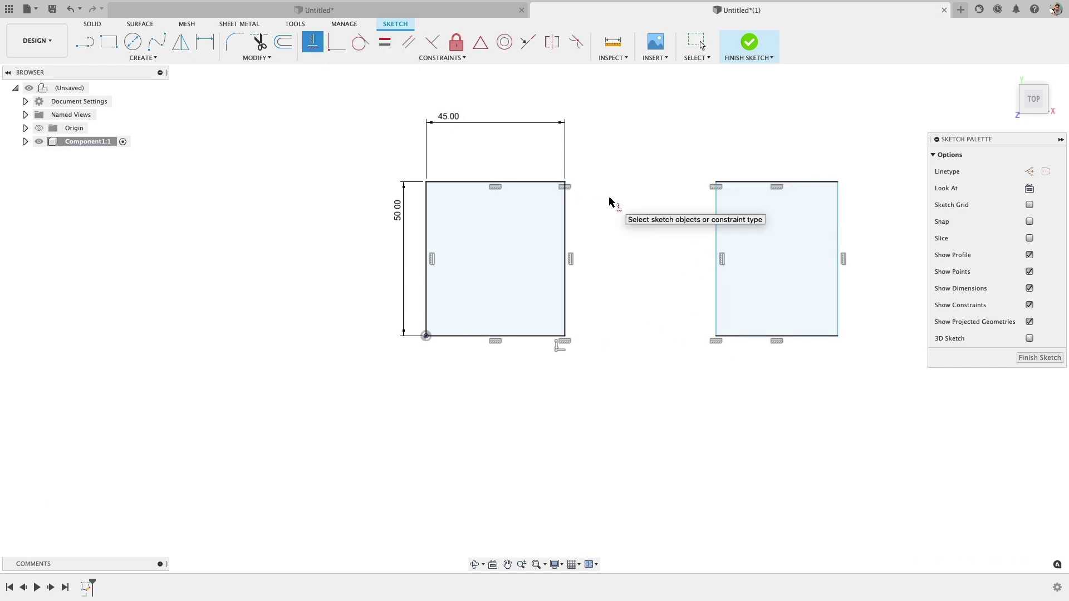
key("Escape")
Step: Dimension the gap between the two rectangles to 60 mm
key("d")
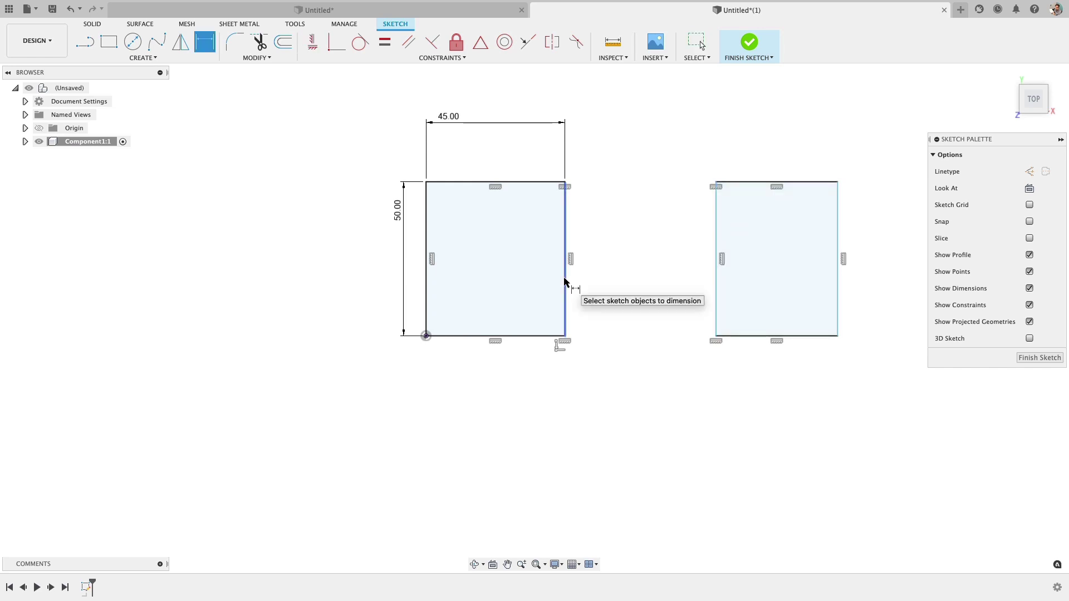
left_click(566, 282)
left_click(718, 256)
left_click(656, 351)
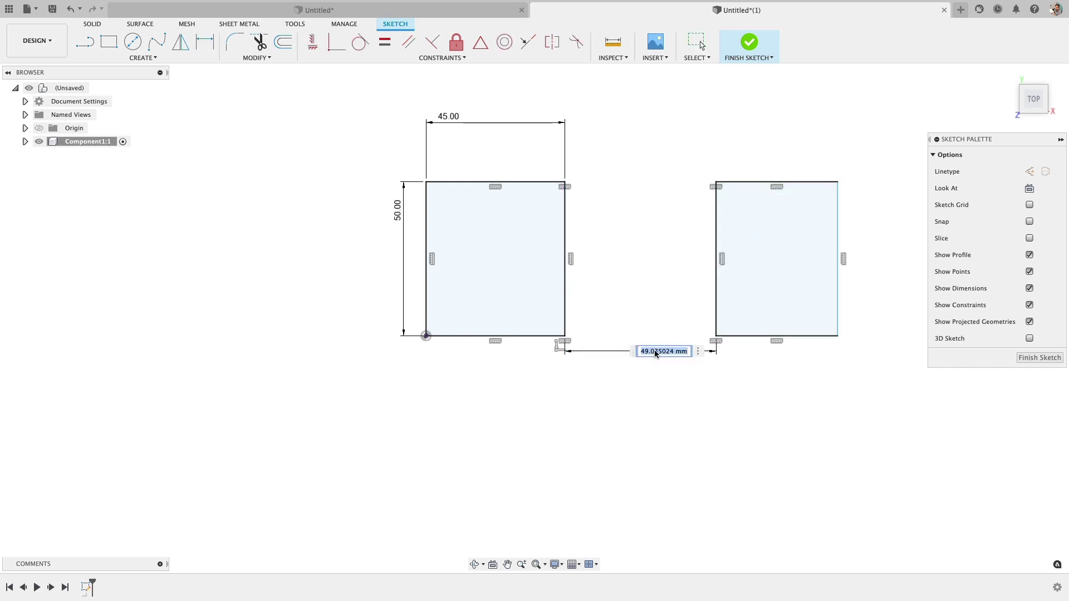
type("60")
key("Return")
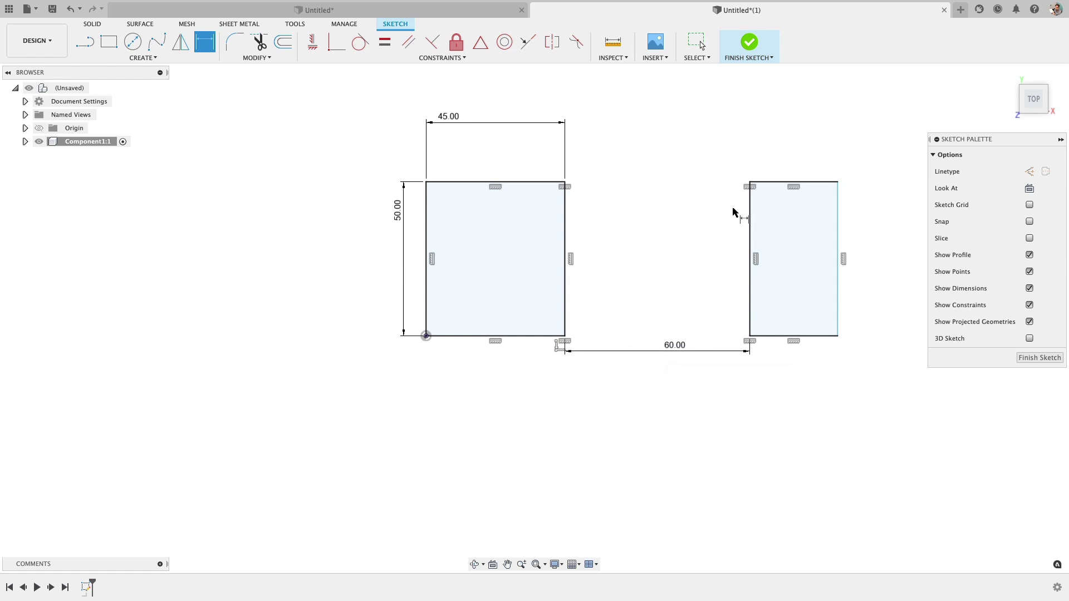
key("Escape")
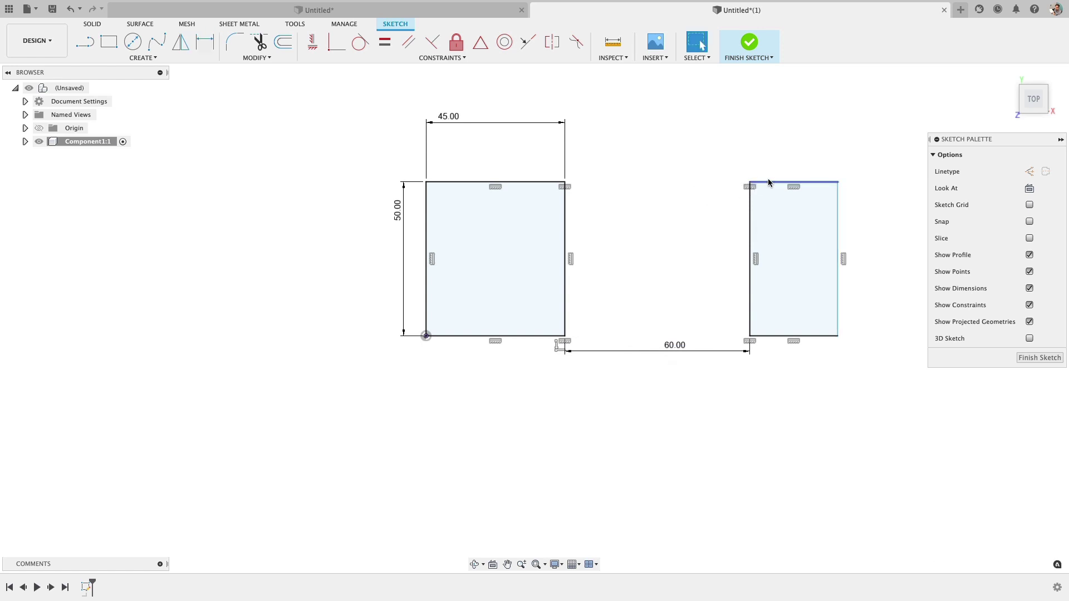
Step: Constrain the two rectangles' top edges to equal length
left_click(768, 182)
left_click(503, 182)
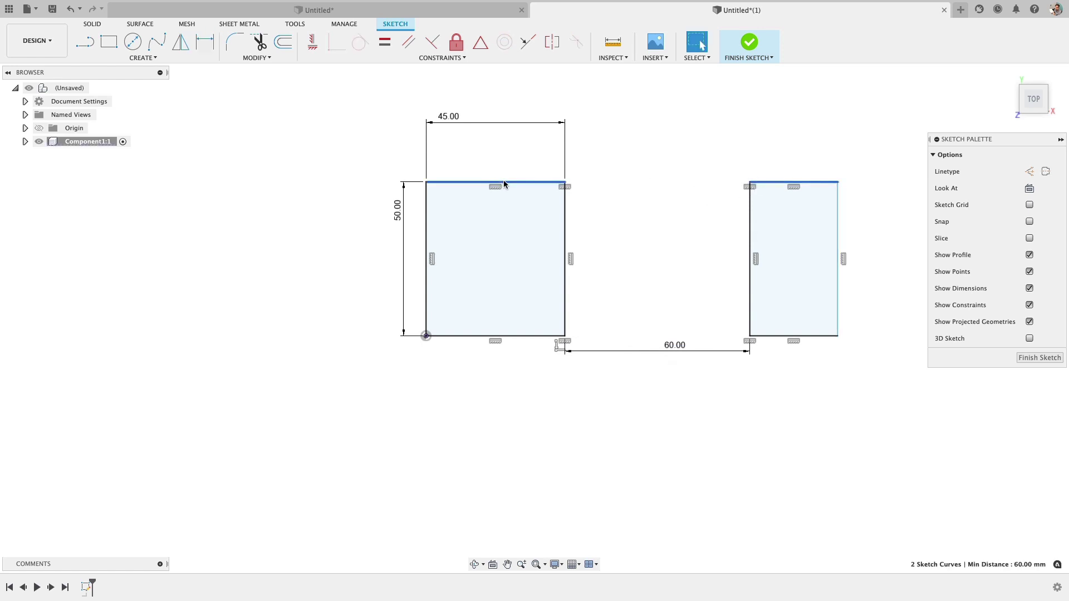
right_click(634, 152)
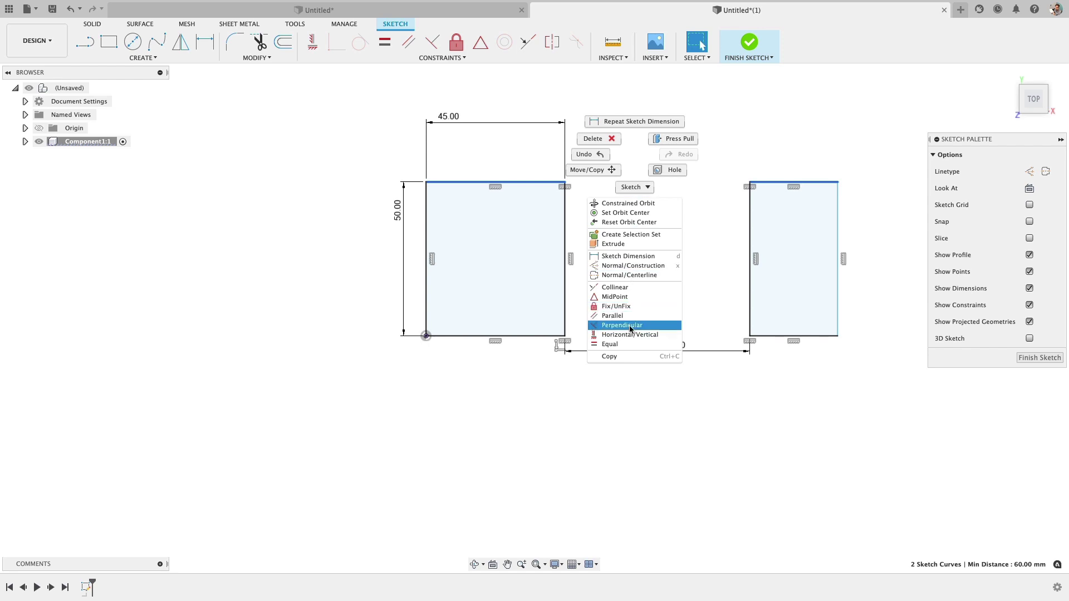
left_click(632, 344)
key("Escape")
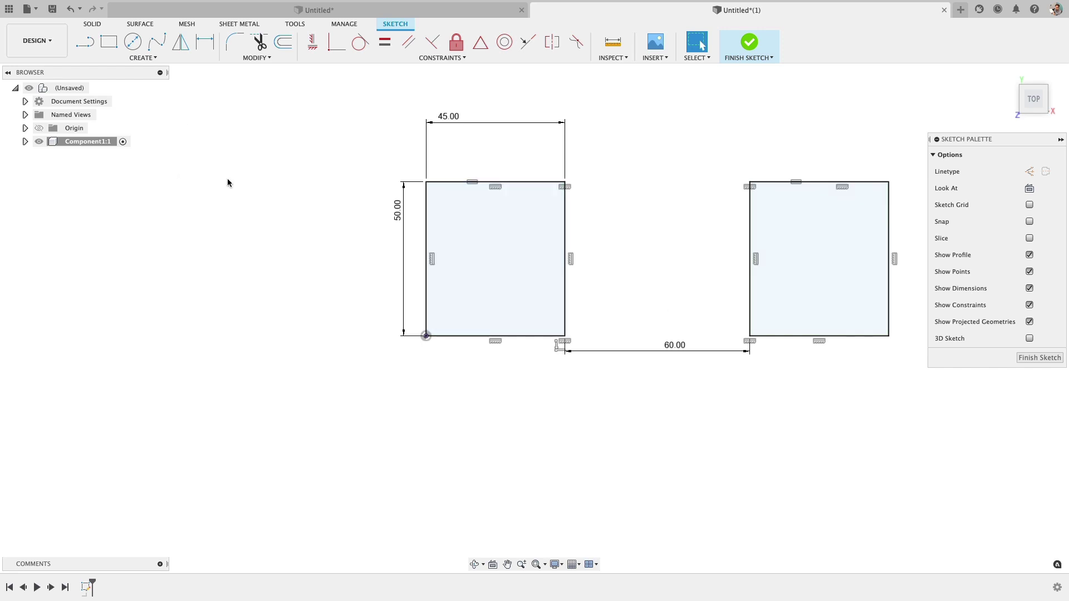
Step: Extrude both rectangles 10 mm into plates, then switch to the finished bracket design
key("e")
left_click(513, 224)
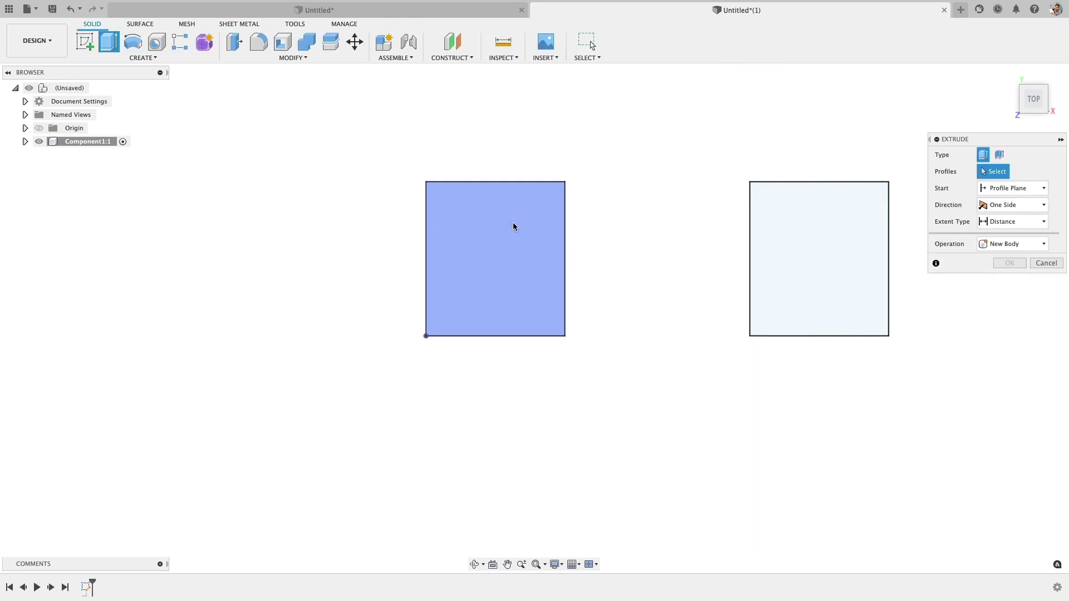
left_click(782, 236)
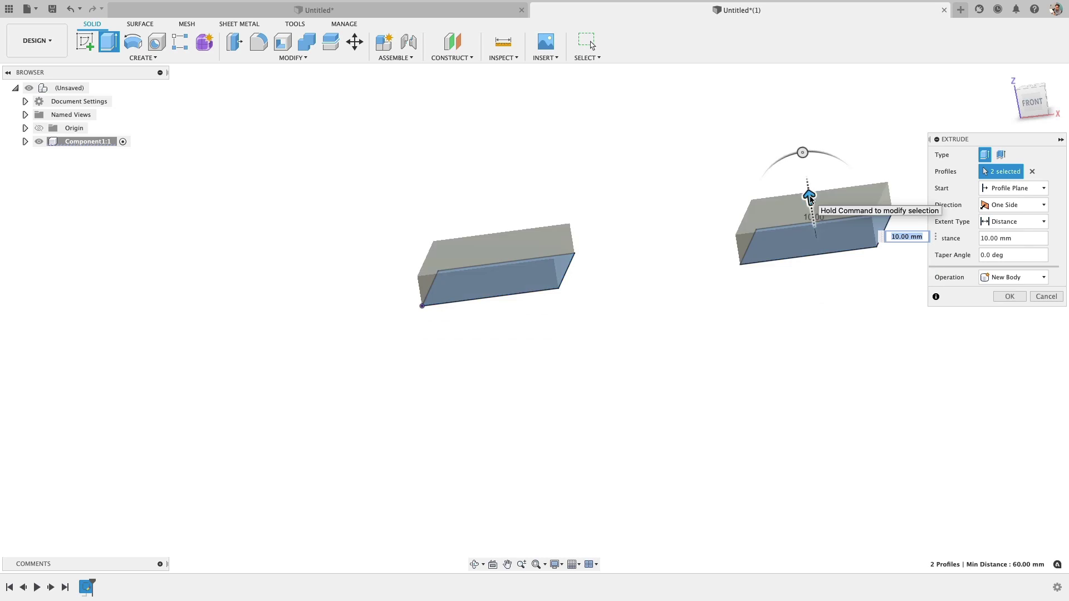
key("Return")
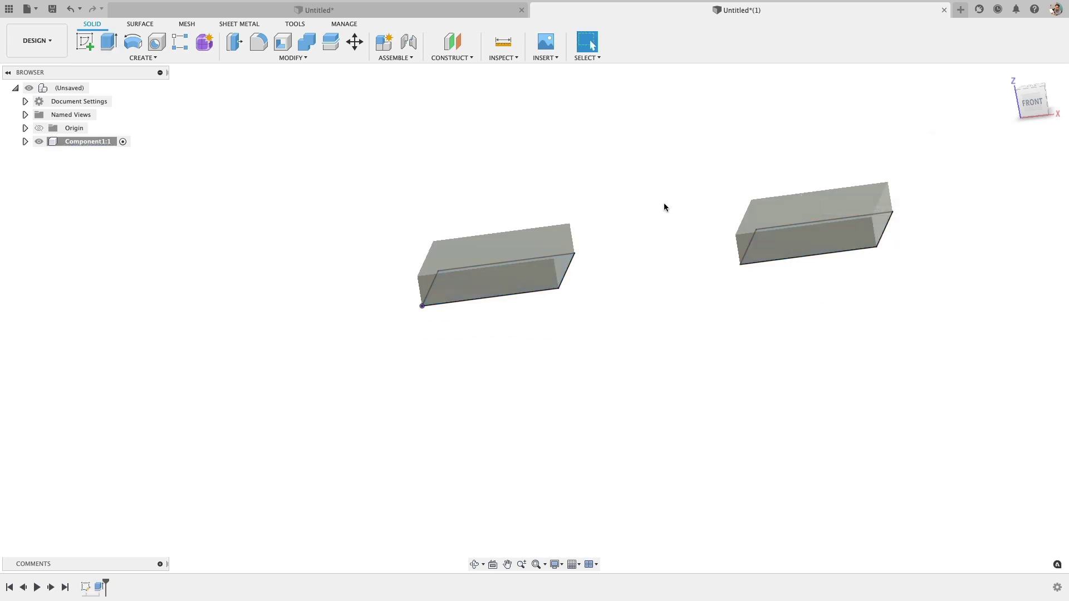
middle_click_drag(663, 205, 630, 246, "shift")
left_click(320, 7)
key("Escape")
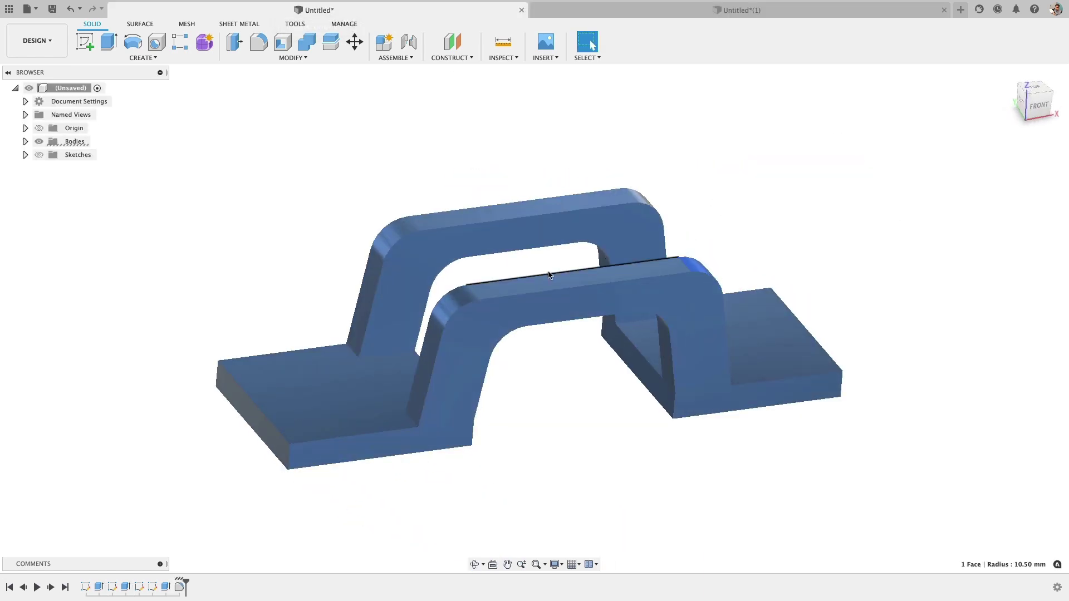
middle_click_drag(453, 292, 488, 289, "shift")
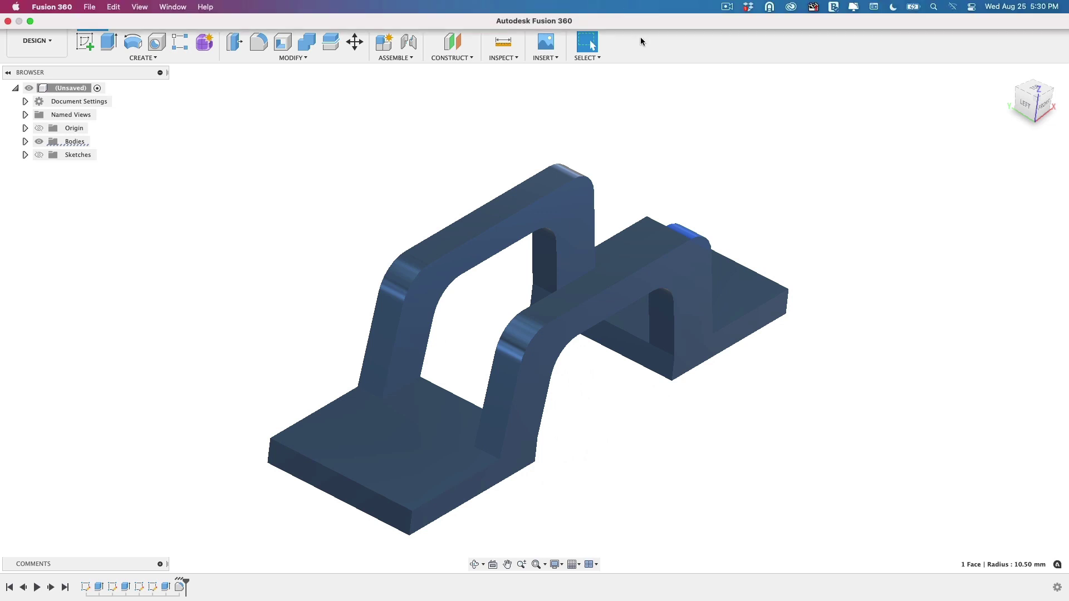
left_click(677, 101)
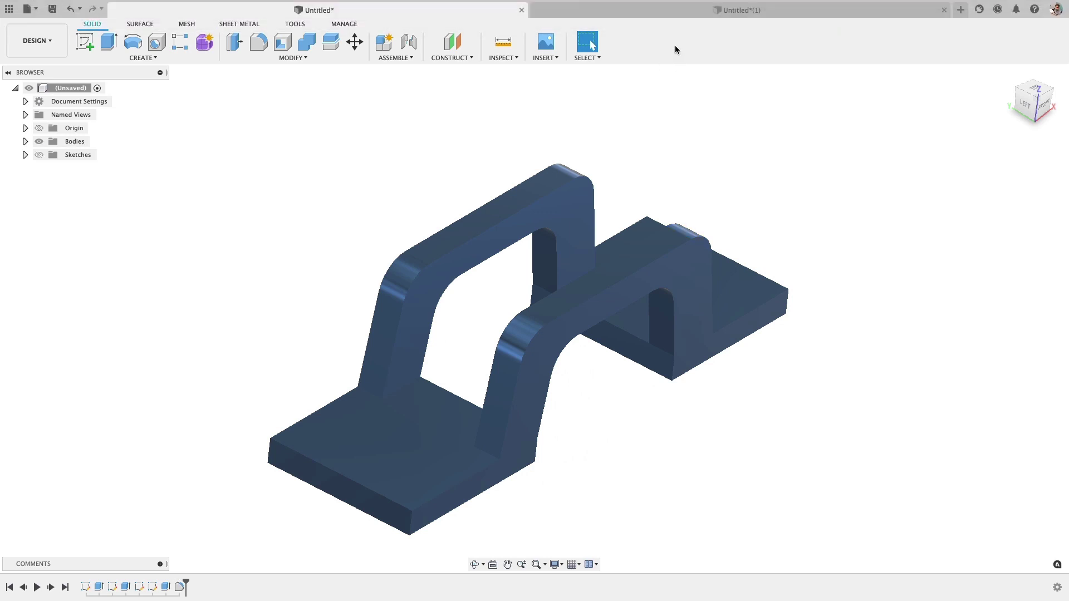
Step: Return to the two-plate design and sketch the arch's outer outline on the left plate's front face
left_click(673, 15)
left_click(553, 323)
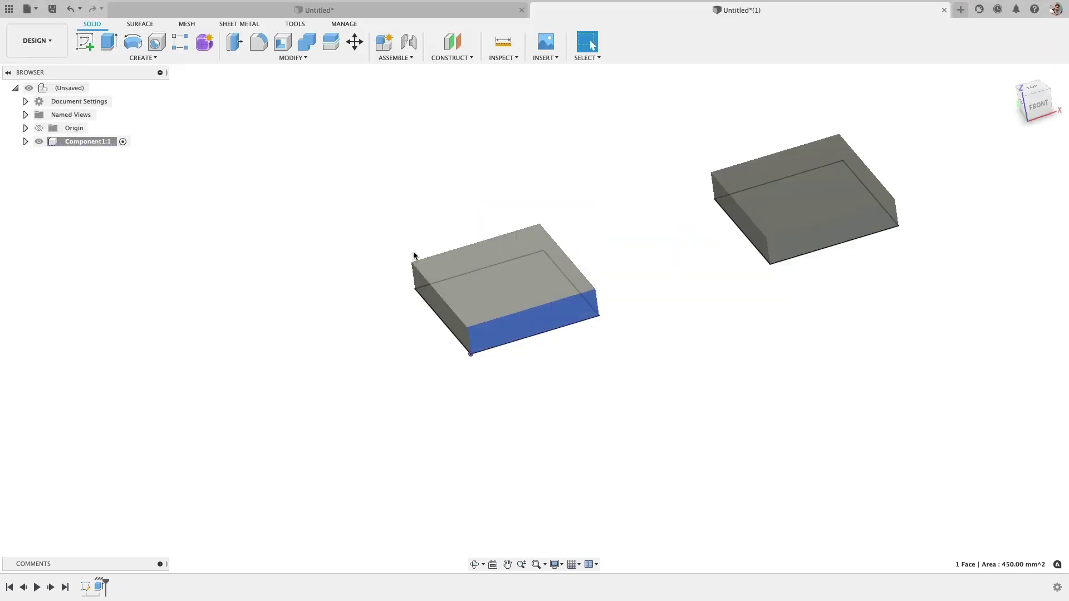
left_click(84, 42)
left_click(78, 40)
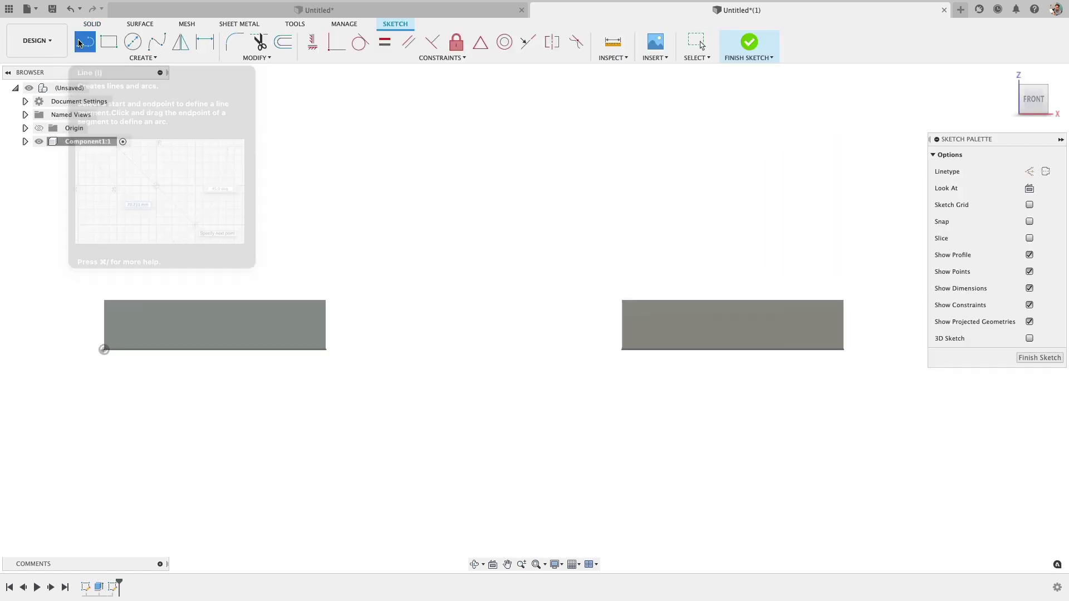
left_click(267, 301)
left_click(326, 144)
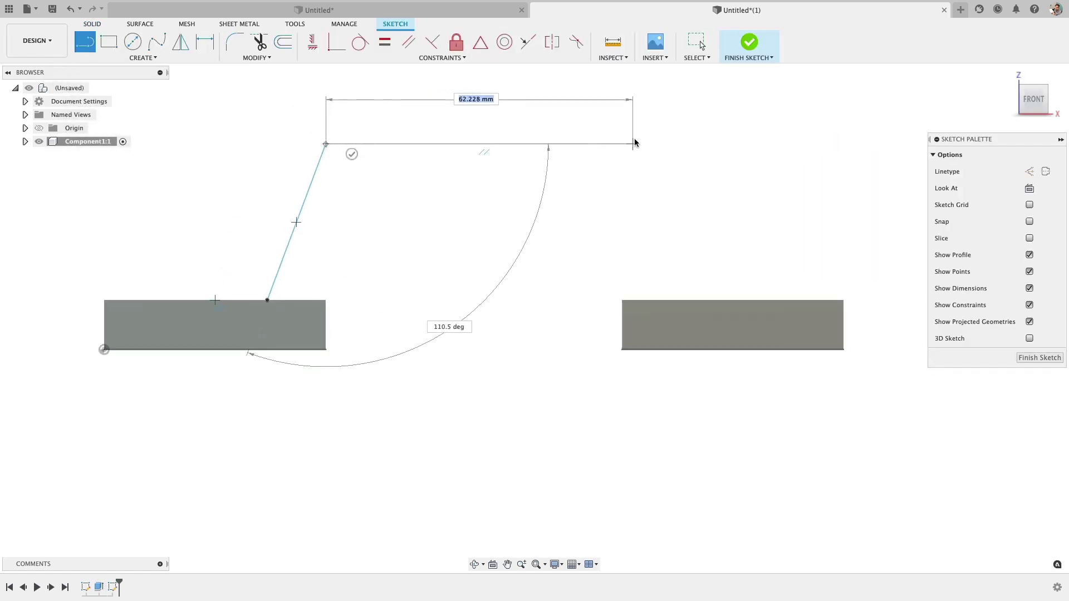
left_click(641, 144)
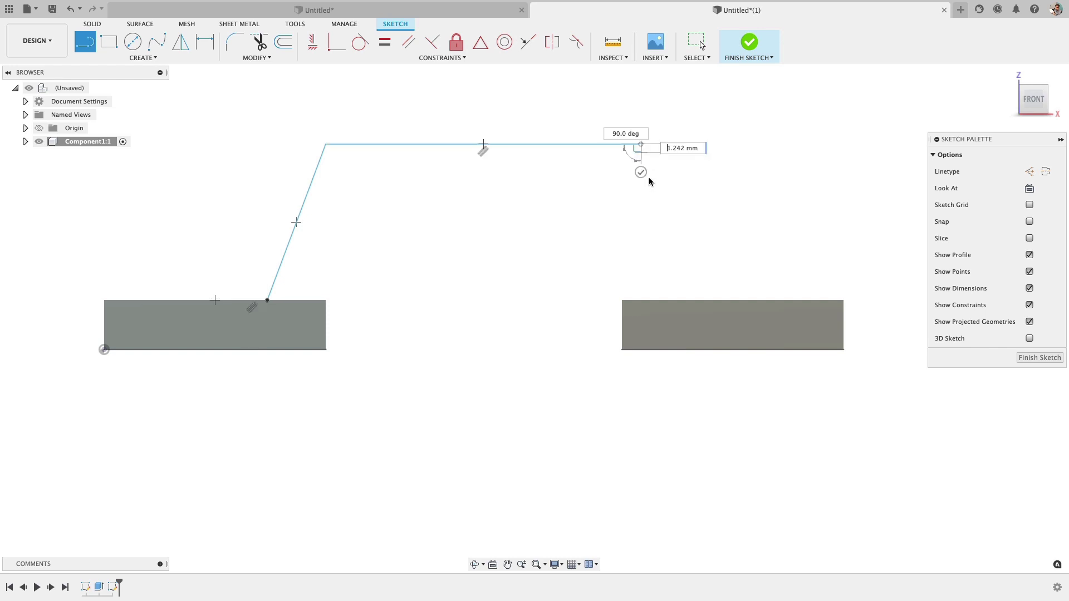
left_click(692, 299)
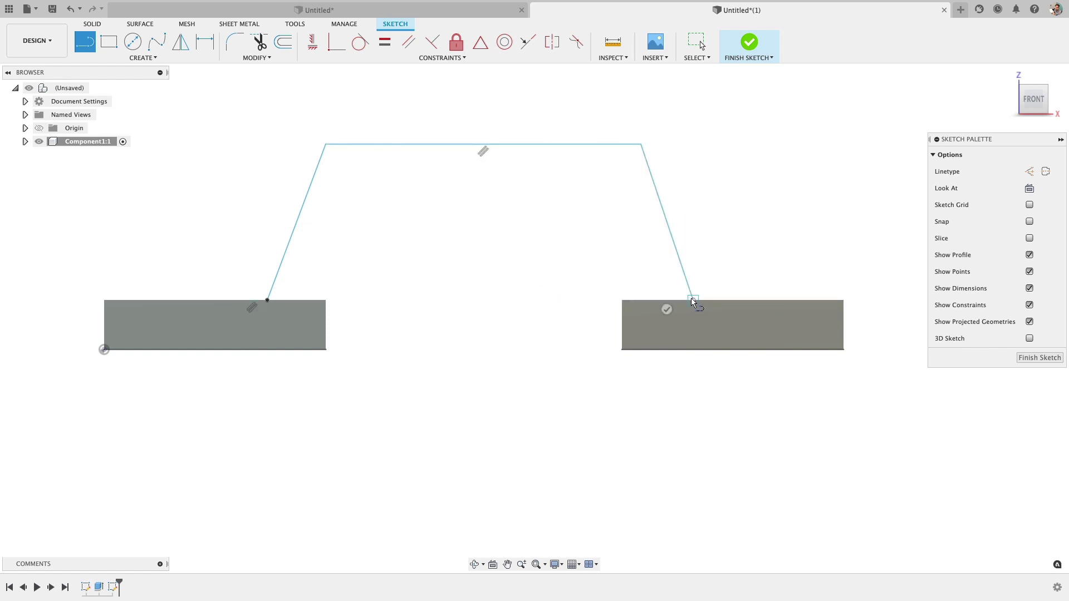
double_click(667, 300)
key("Escape")
Step: Draw the arch's inner outline back to the left plate, closing the strap profile
key("l")
left_click(666, 300)
left_click(622, 172)
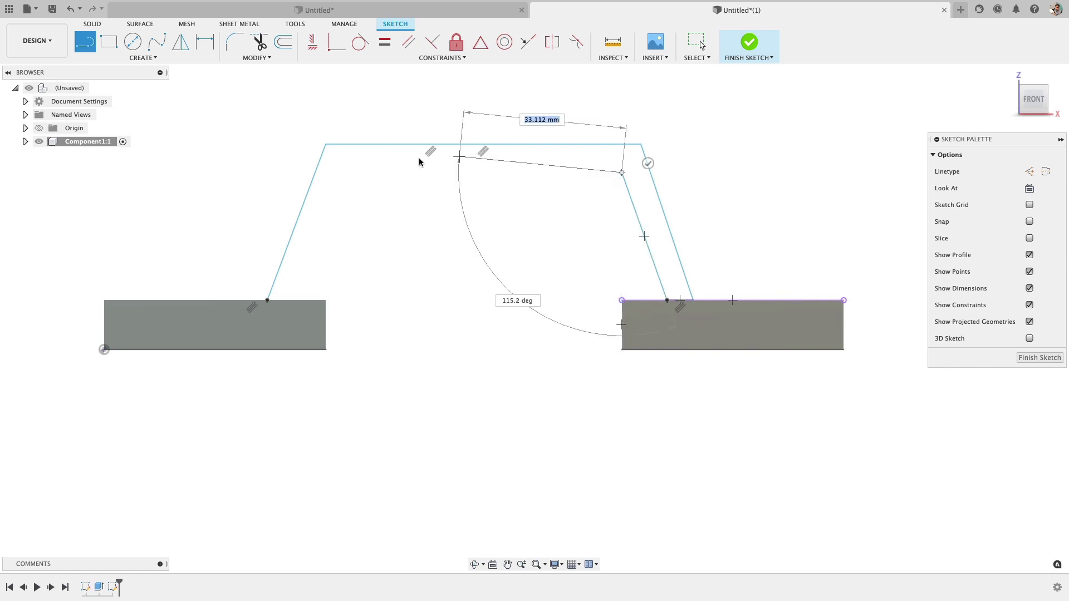
left_click(352, 172)
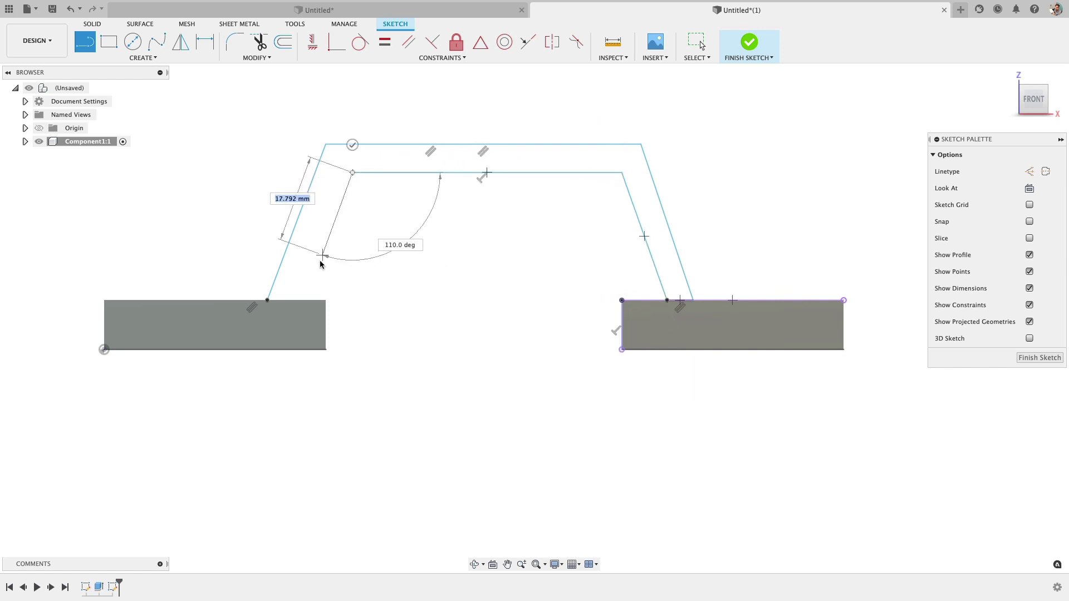
left_click(310, 300)
left_click(267, 300)
left_click(310, 300)
key("Escape")
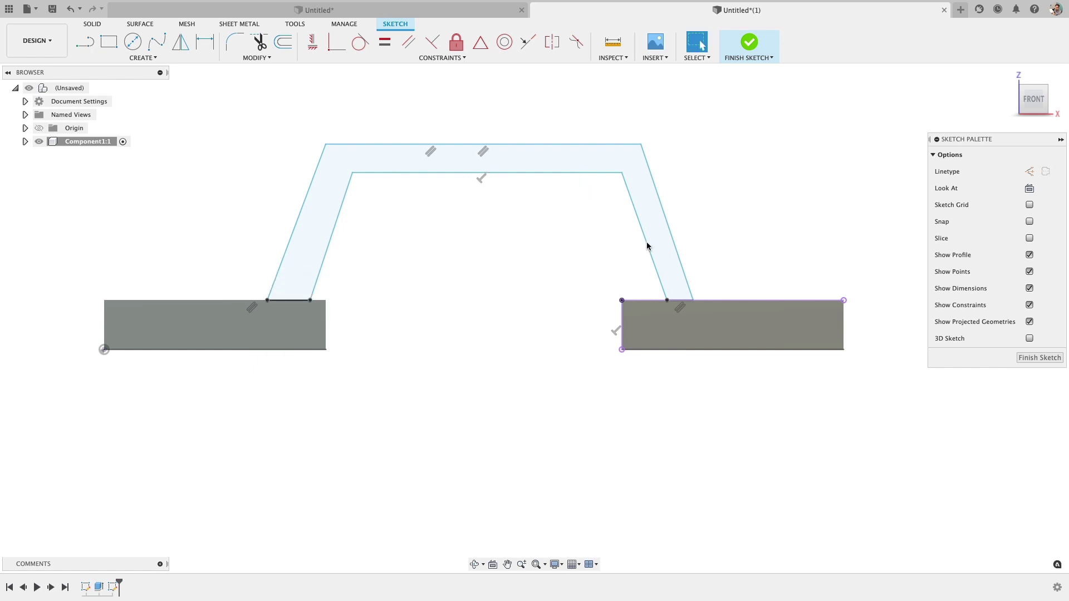
Step: Make the outer leg lines, inner leg lines, and the two foot segments equal
left_click_drag(694, 300, 732, 300)
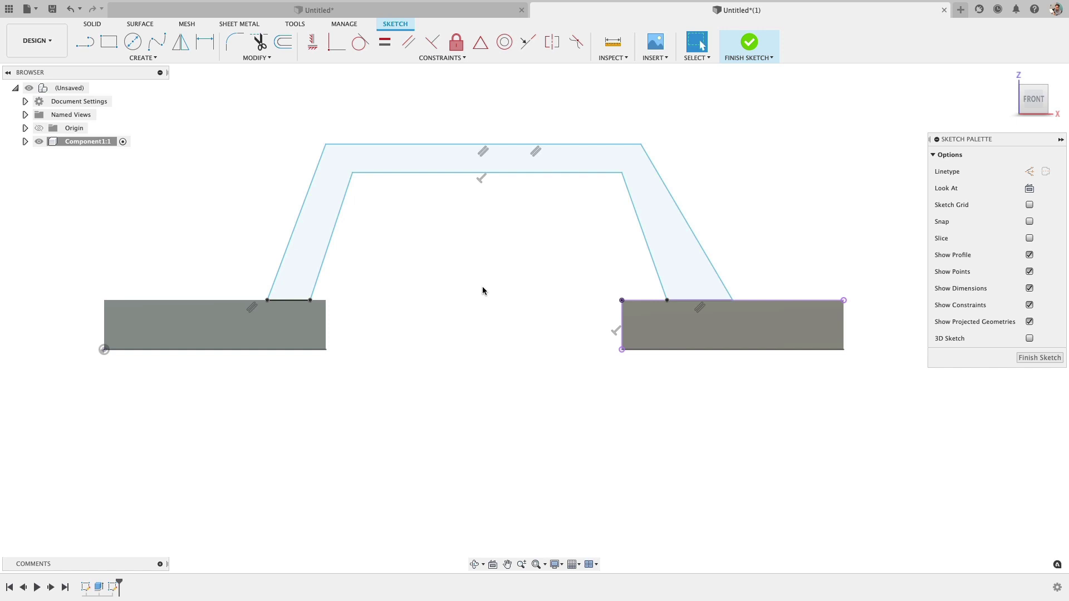
left_click(301, 211)
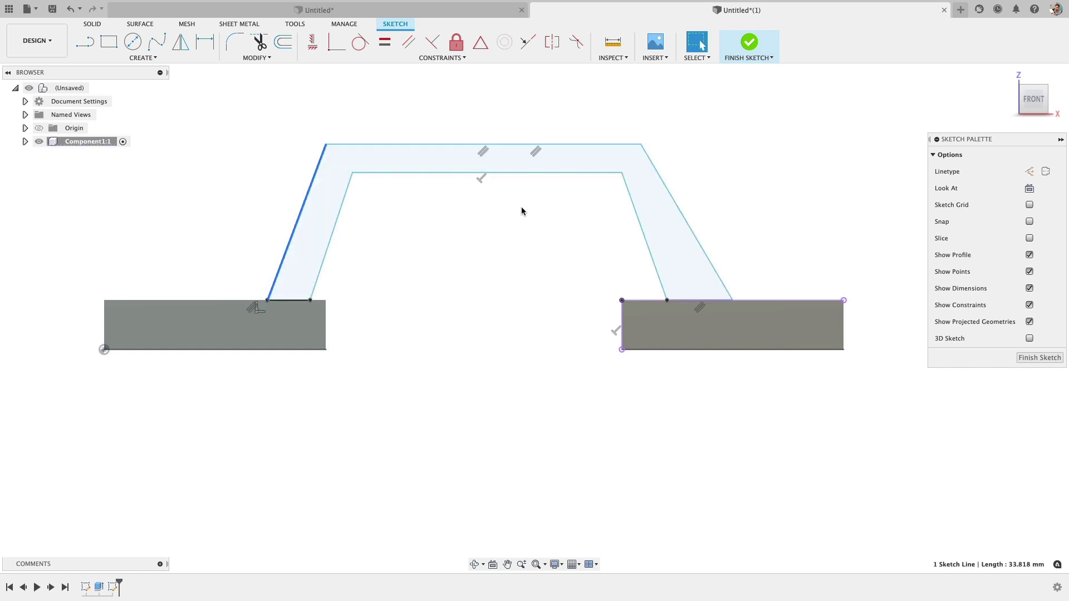
left_click(683, 214, "shift")
right_click(829, 184)
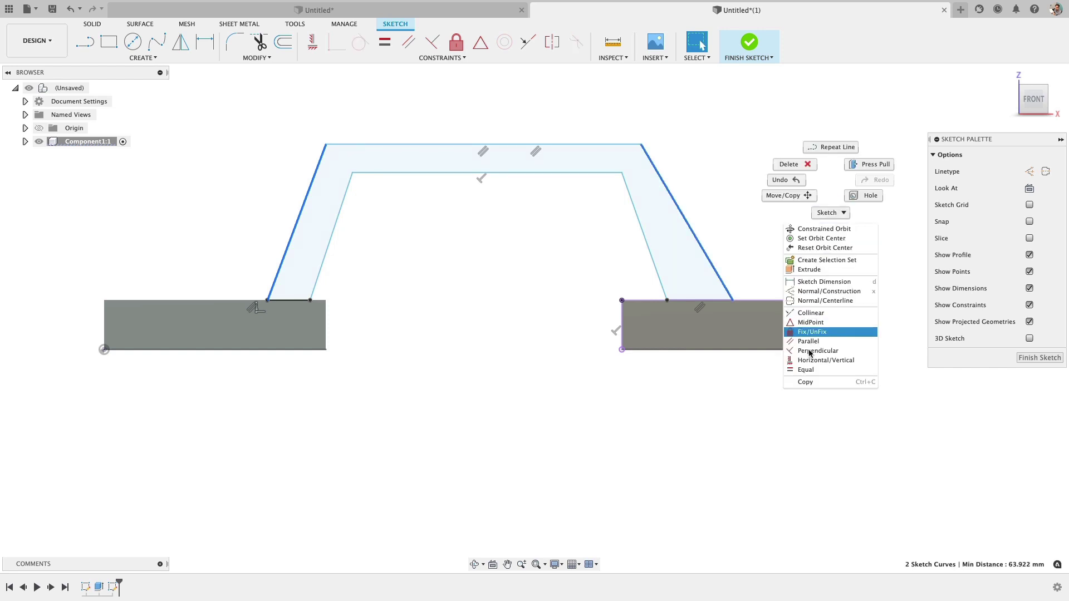
left_click(819, 370)
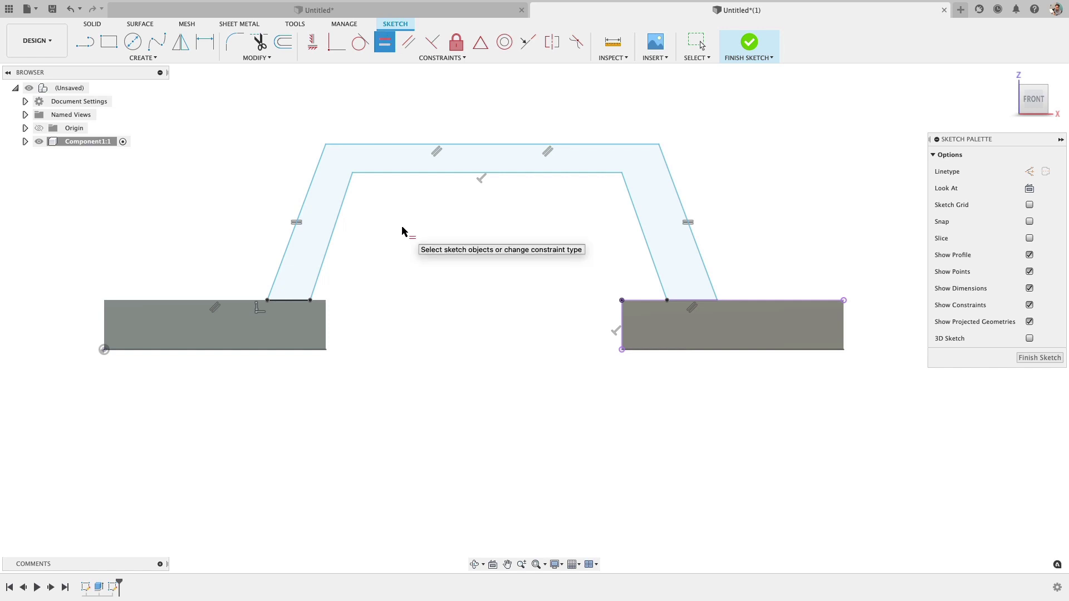
key("Escape")
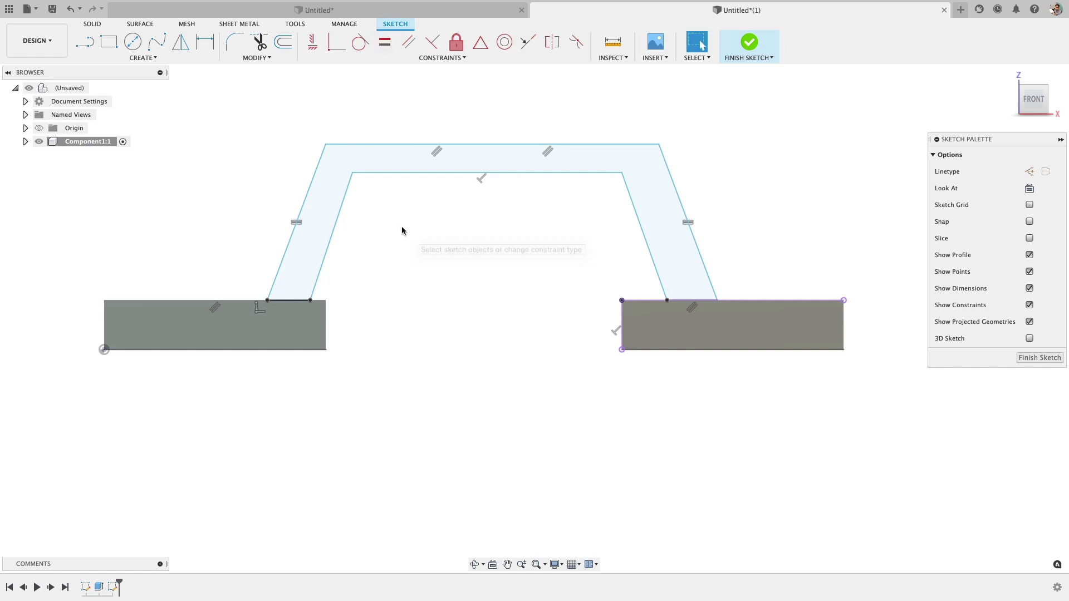
left_click(342, 202)
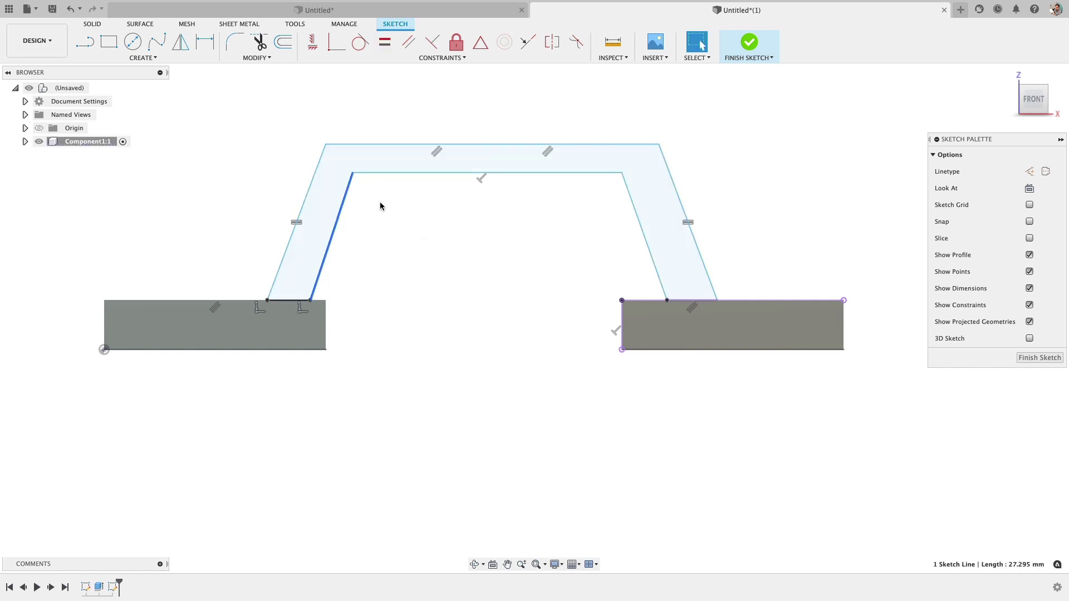
left_click(639, 222, "shift")
left_click(384, 42)
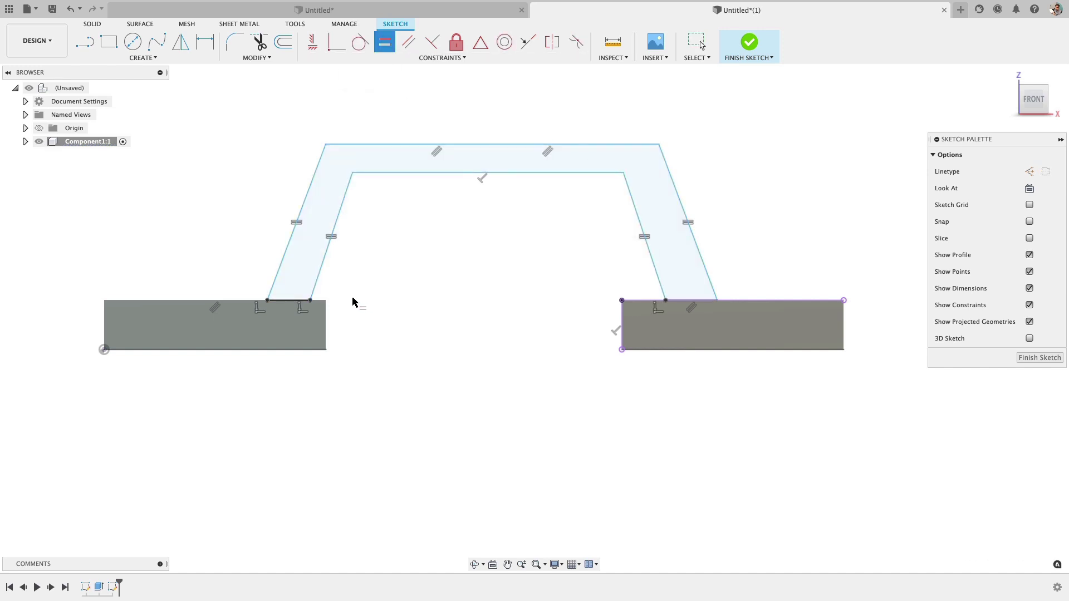
left_click(281, 302)
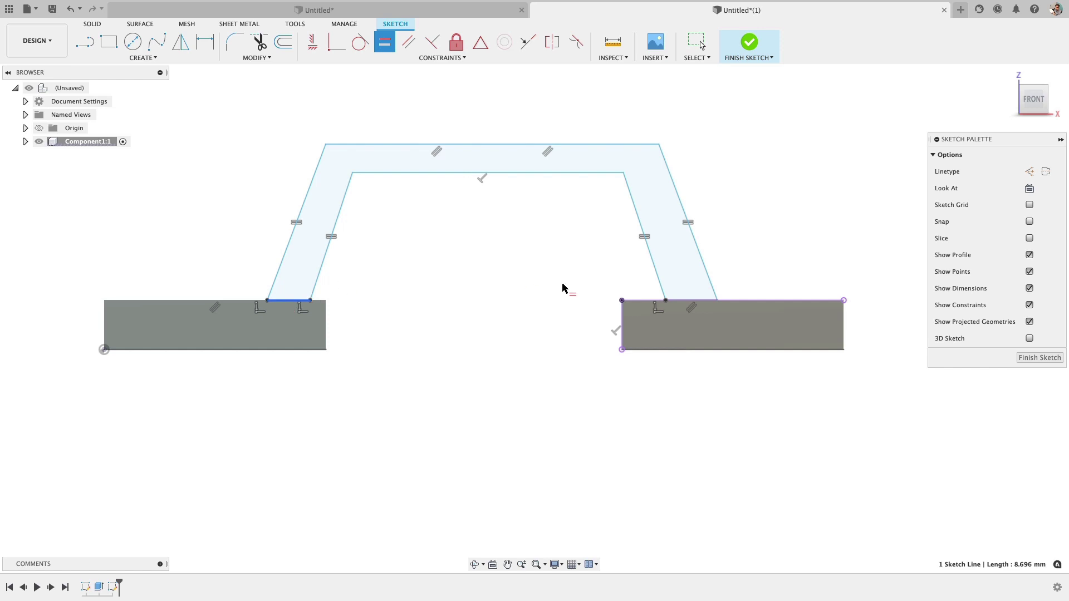
left_click(696, 301)
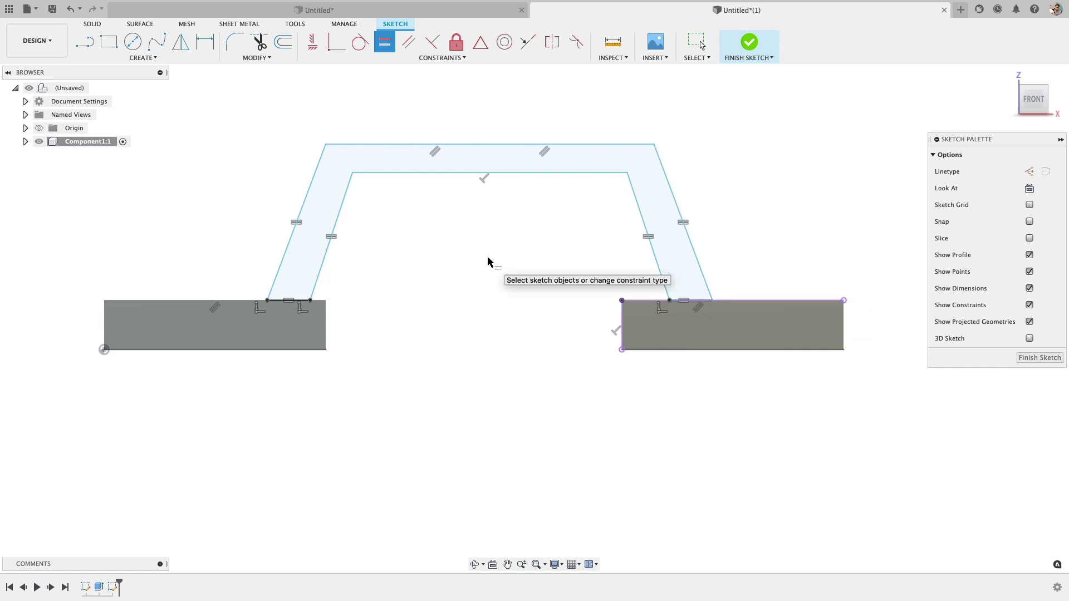
key("Escape")
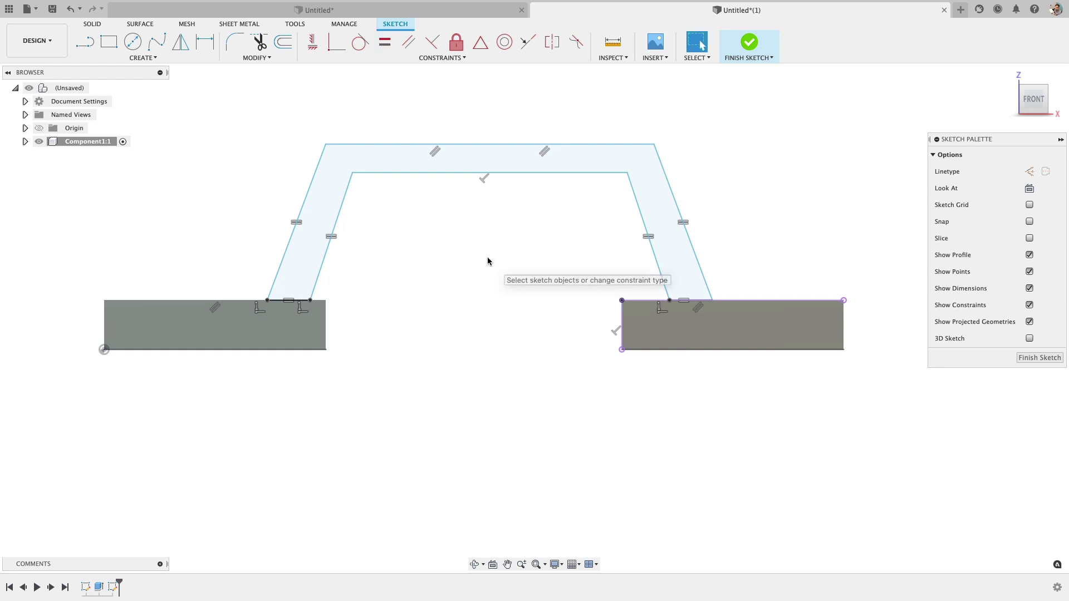
Step: Slant the right leg with its lines parallel, slim the left foot, and raise the top
left_click_drag(669, 300, 622, 301)
left_click_drag(714, 301, 678, 301)
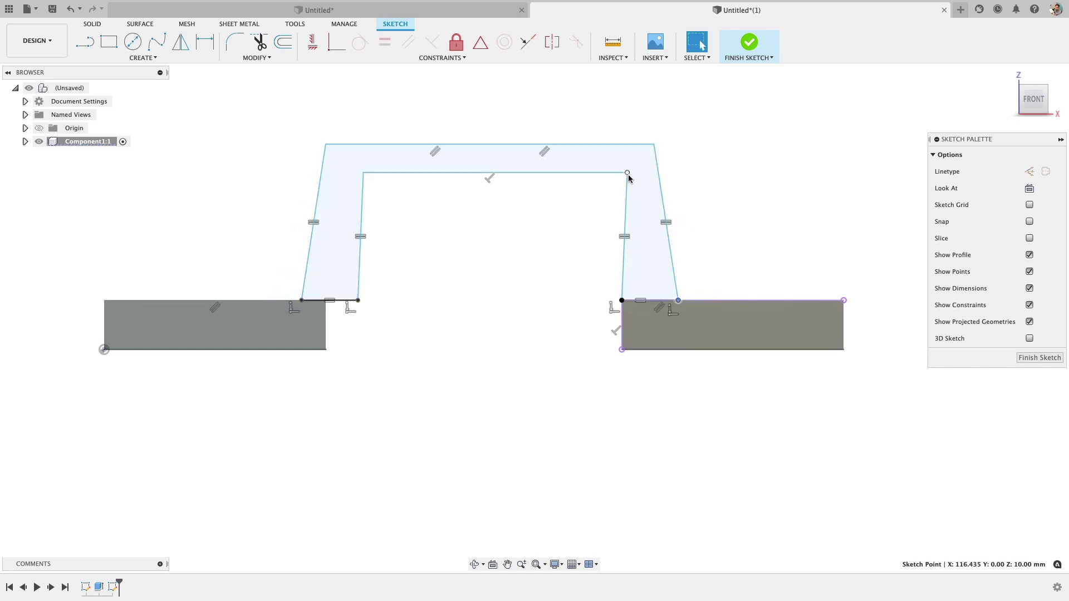
mouse_move(630, 175)
left_mouse_down()
mouse_move(525, 174)
mouse_move(572, 177)
left_mouse_up()
left_click(583, 202)
left_click(663, 202, "shift")
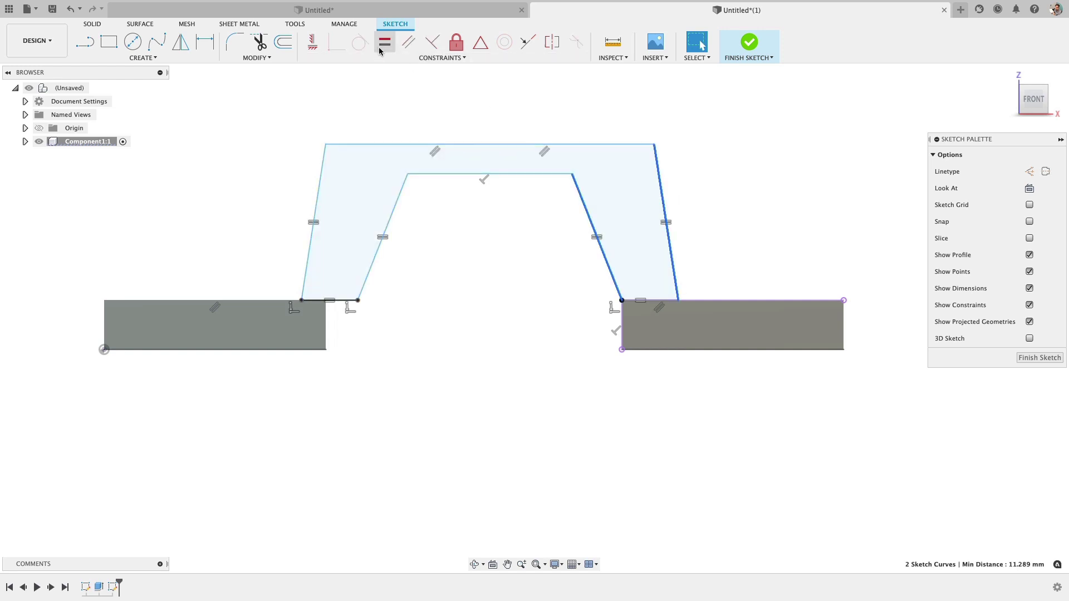
left_click(408, 42)
key("Escape")
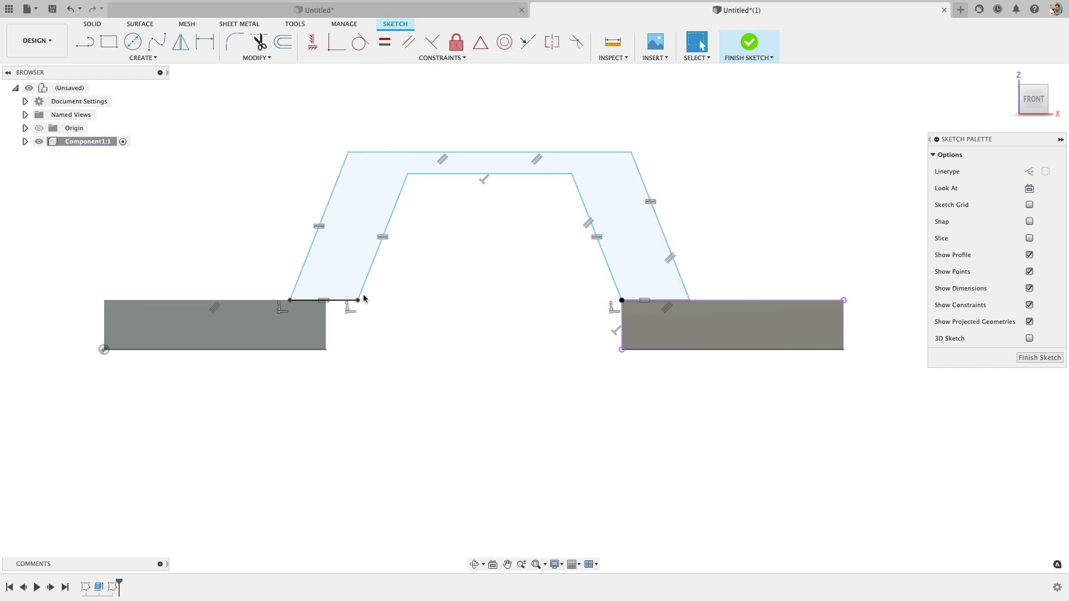
left_click_drag(358, 300, 326, 301)
left_click_drag(398, 203, 420, 141)
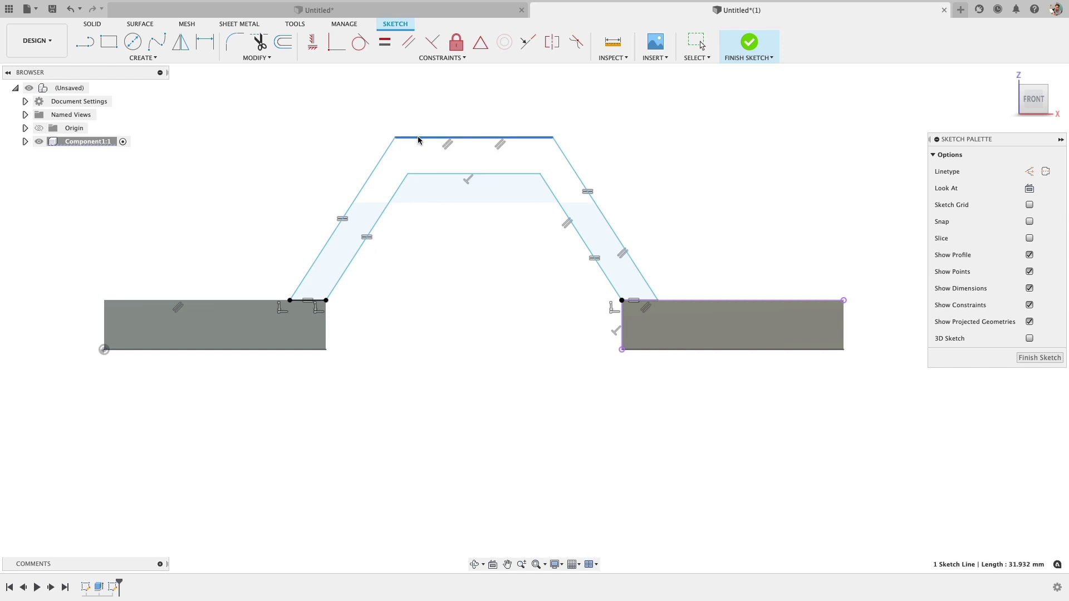
Step: Set the arch's top line width to 32 mm, replacing an initial 30
key("d")
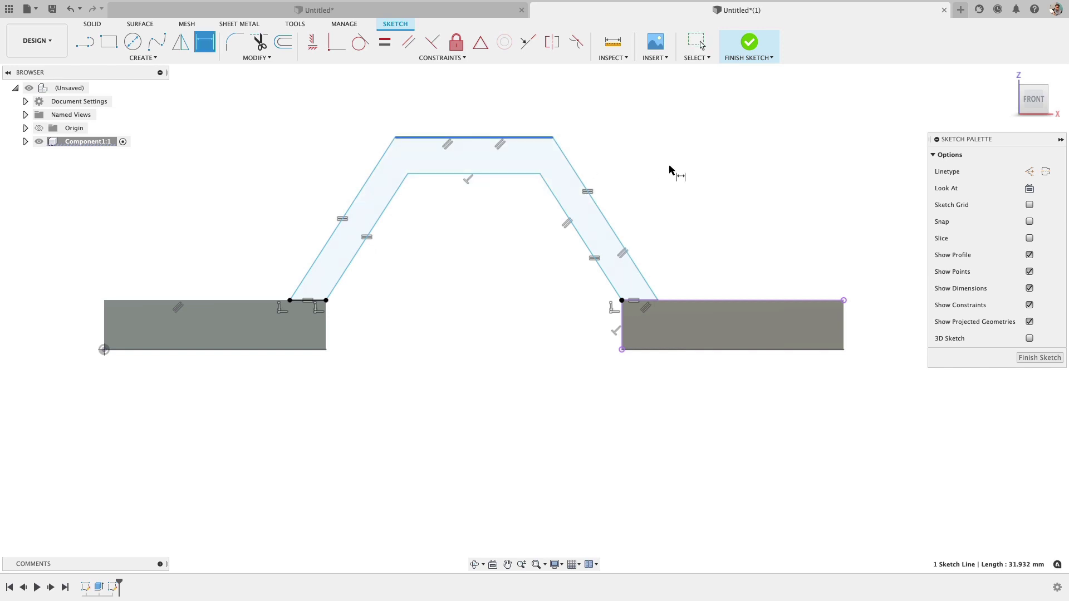
left_click(507, 102)
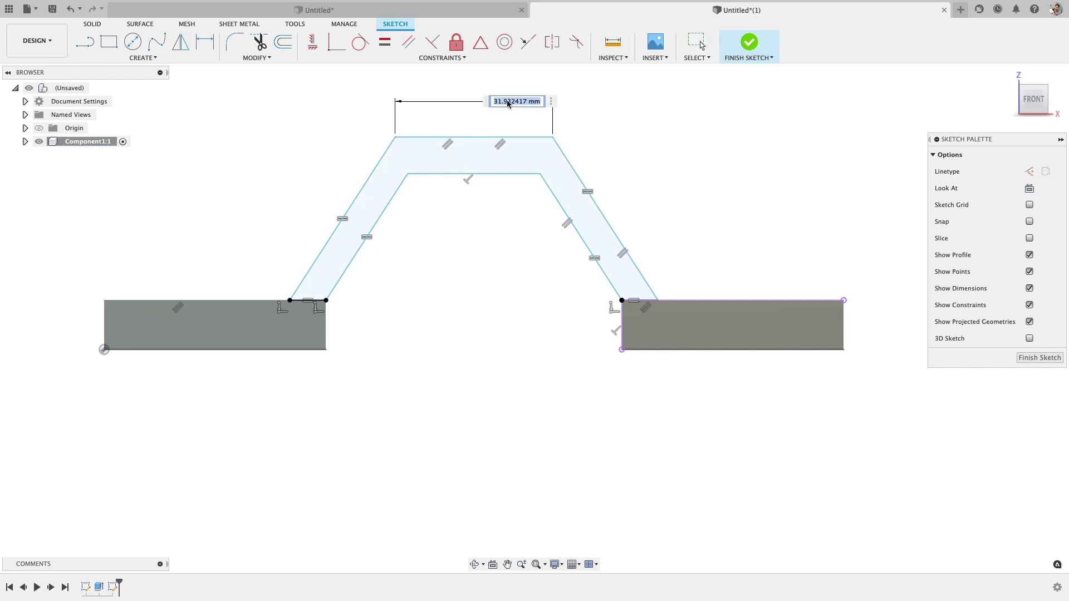
type("30")
key("Return")
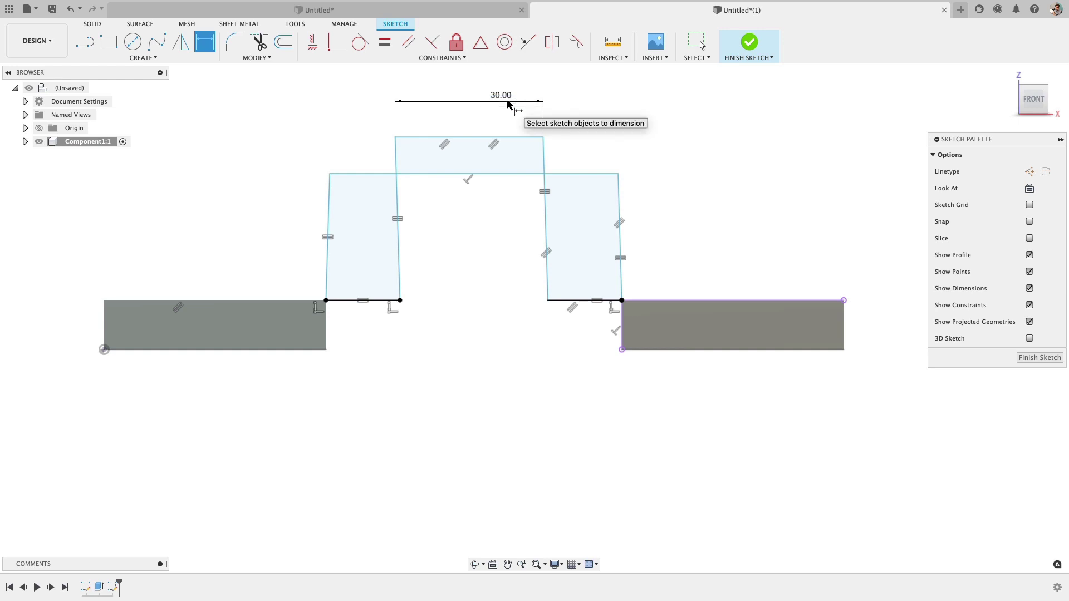
key("Escape")
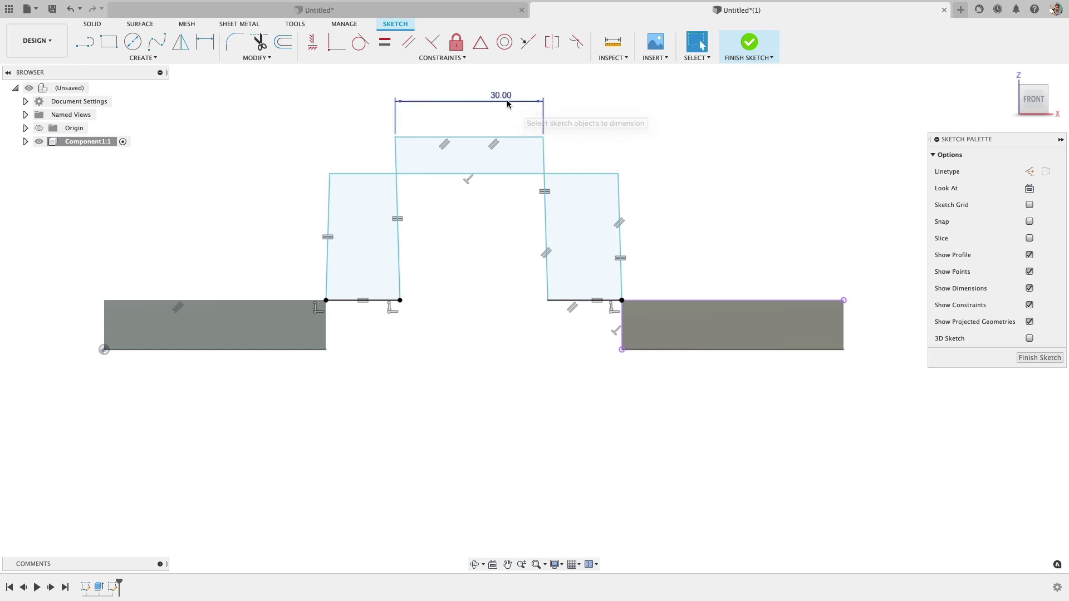
key("ctrl+z")
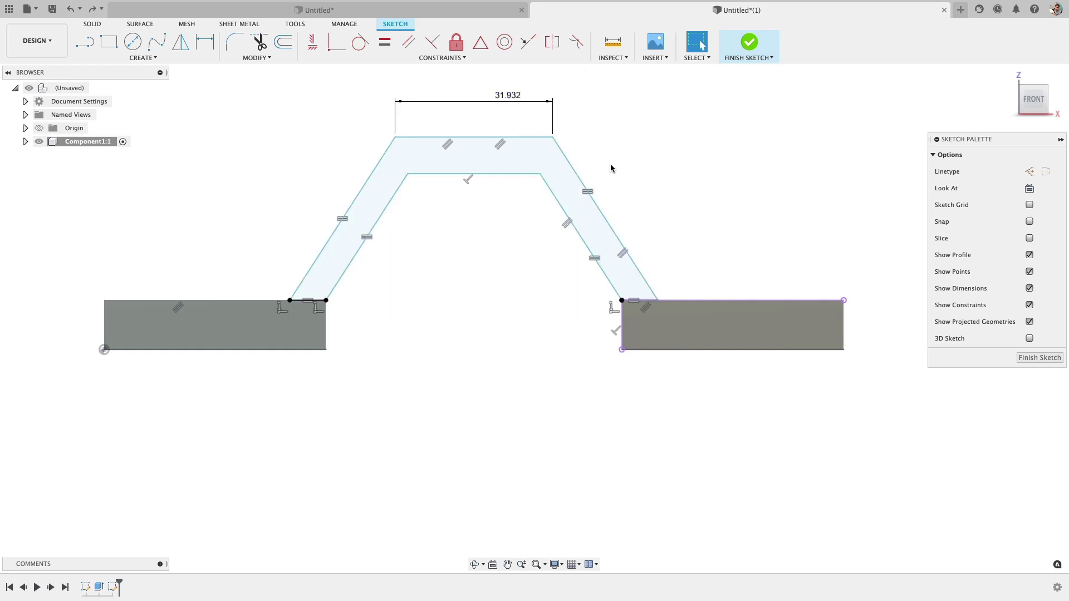
double_click(516, 102)
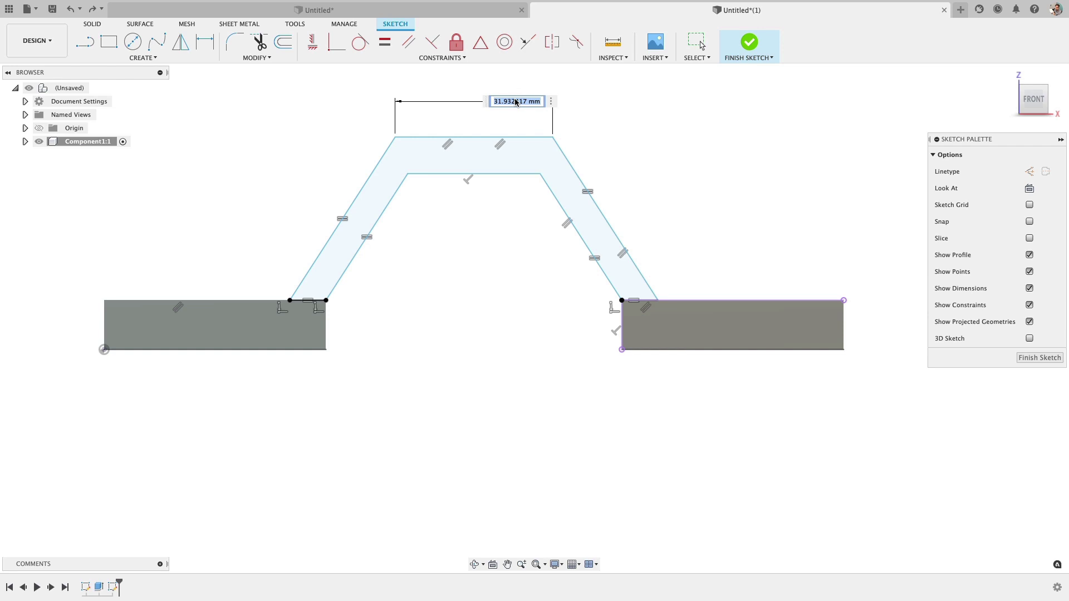
type("32")
key("Return")
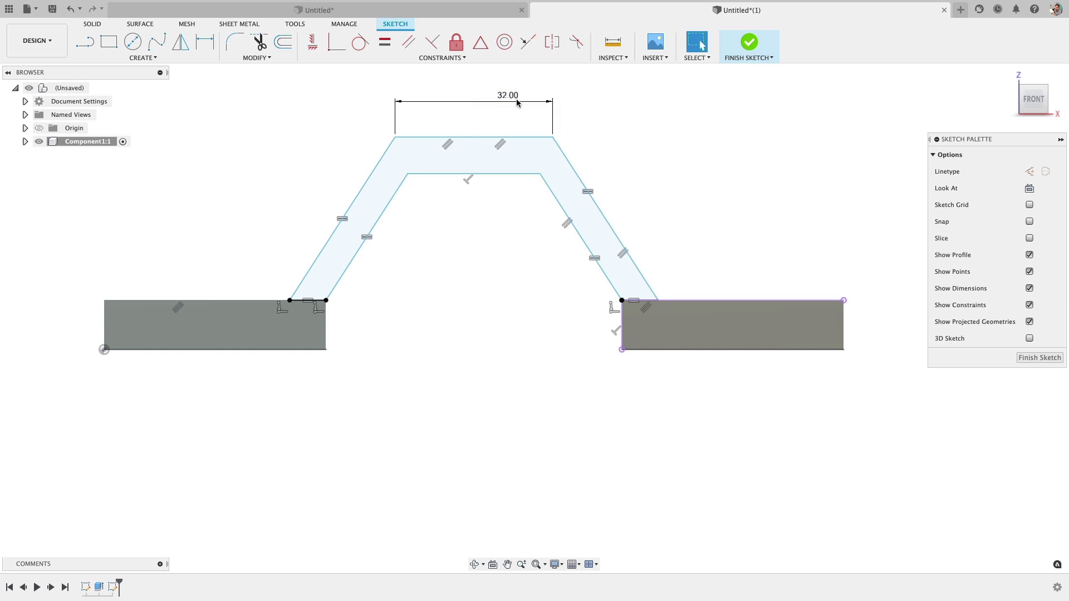
left_click(550, 217)
Step: Dimension the arch height to 35 mm and the top thickness to 7 mm
key("d")
left_click(339, 222)
left_click(240, 196)
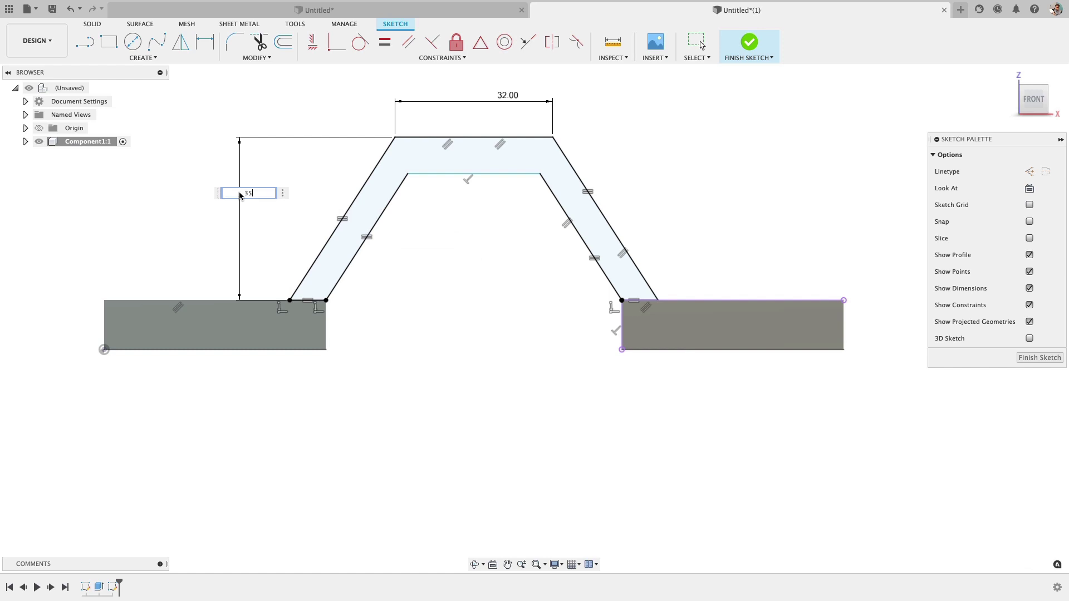
type("35")
key("Return")
left_click(489, 173)
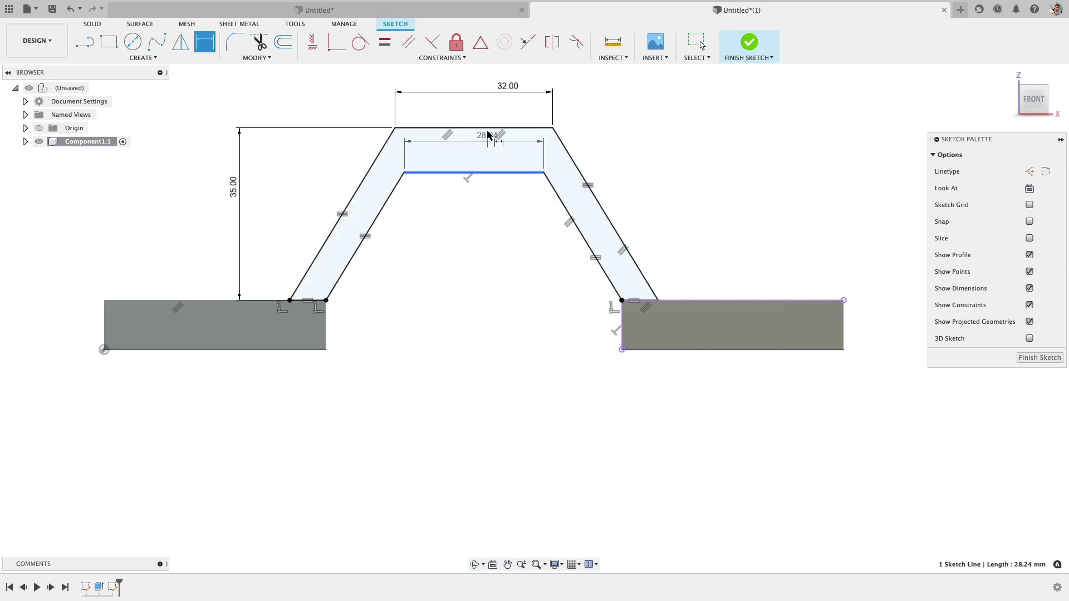
left_click(487, 129)
left_click(486, 148)
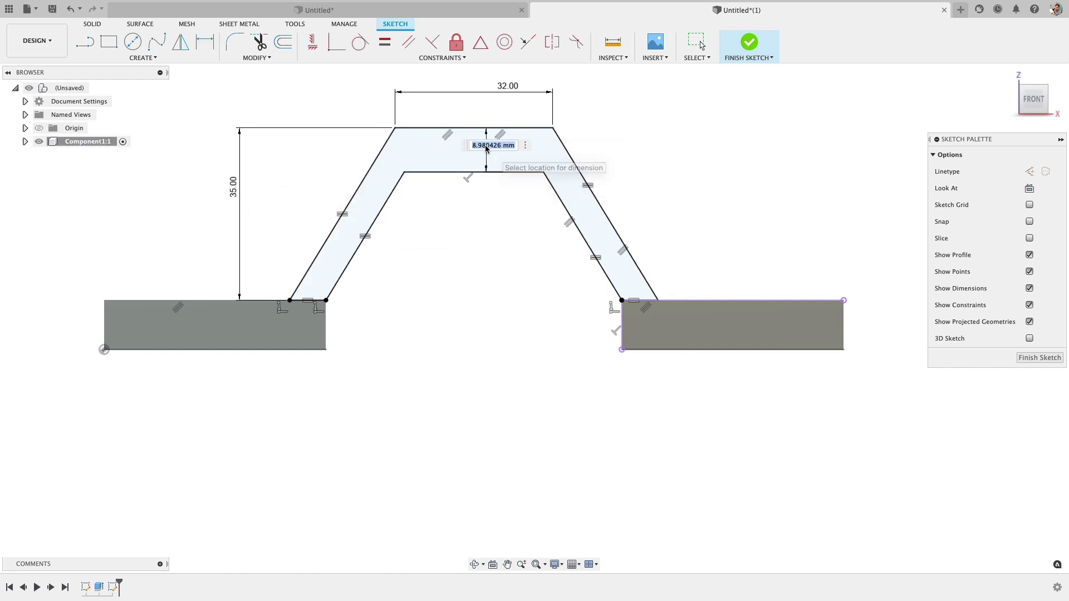
type("7")
key("Return")
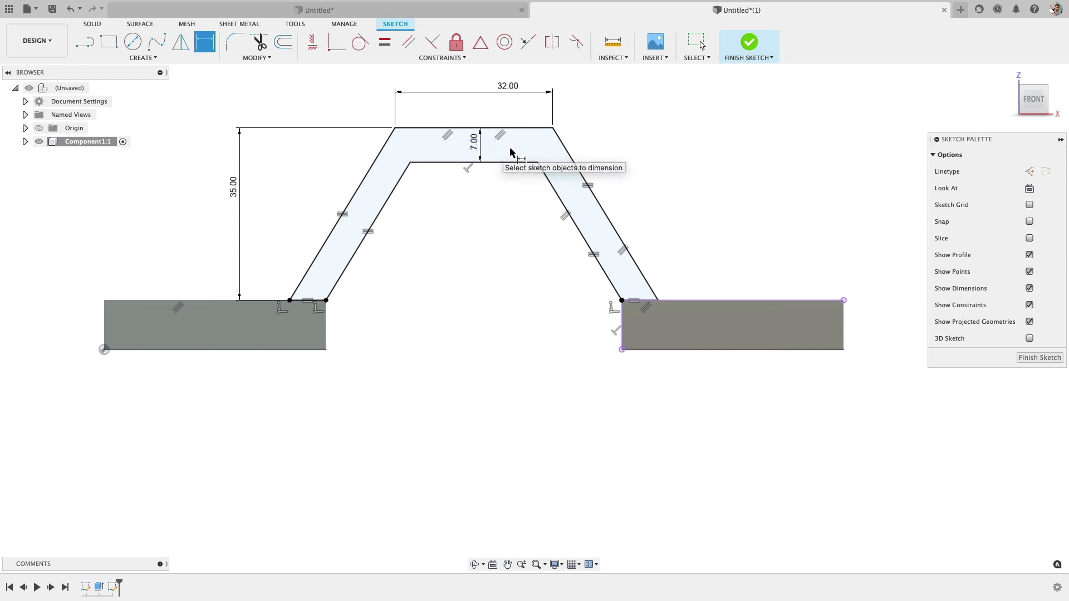
Step: Dimension the right leg thickness to 7 mm
left_click(555, 192)
left_click(579, 178)
left_click(575, 187)
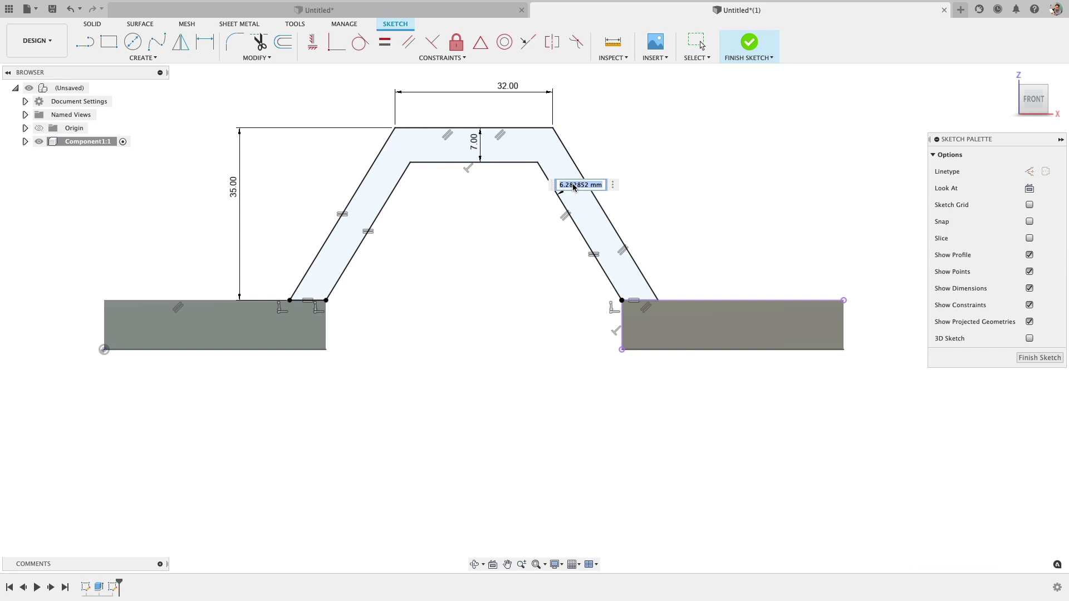
type("7")
key("Return")
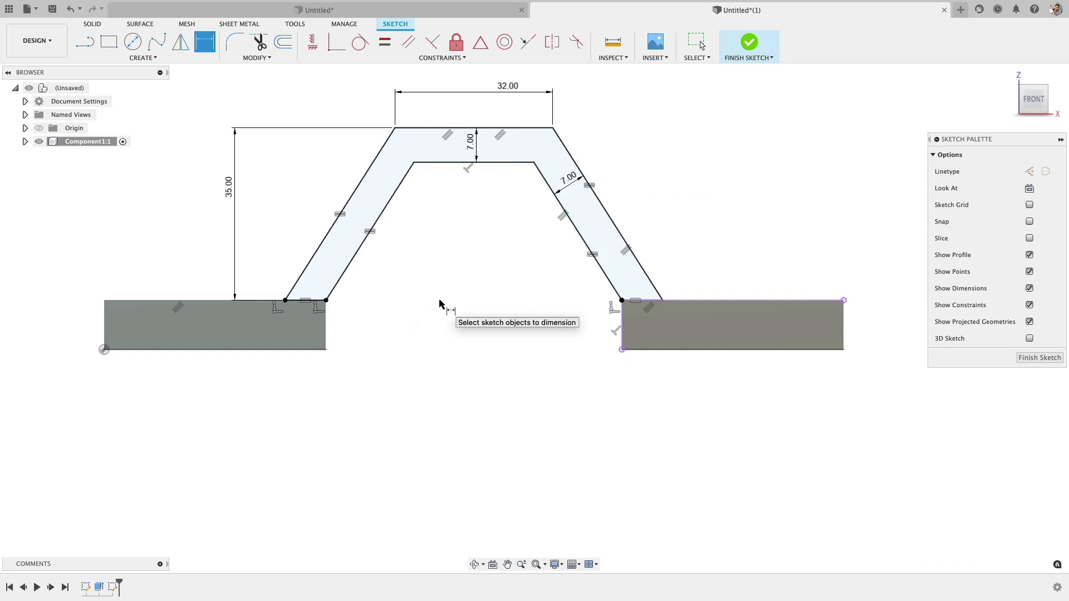
key("Escape")
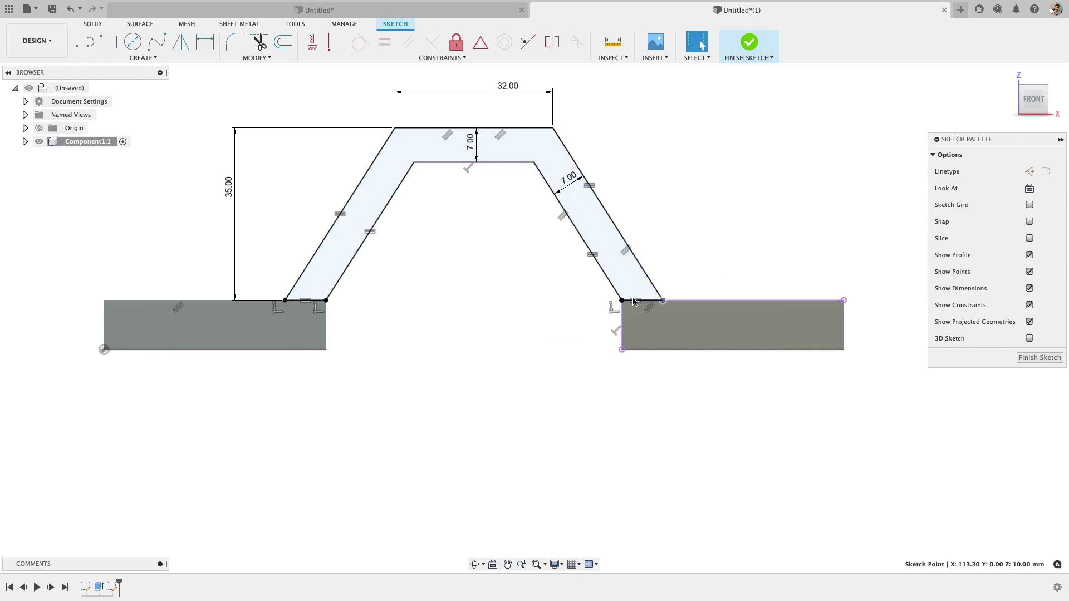
left_click(638, 301)
left_click(650, 231)
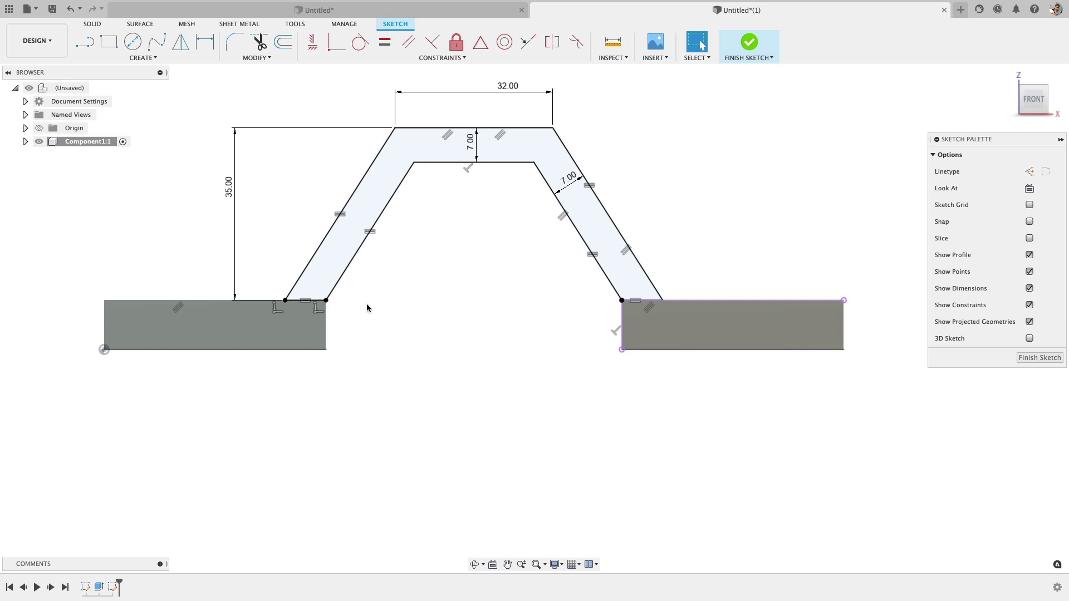
Step: Start extruding the arch profile backward, about 48 mm deep
key("e")
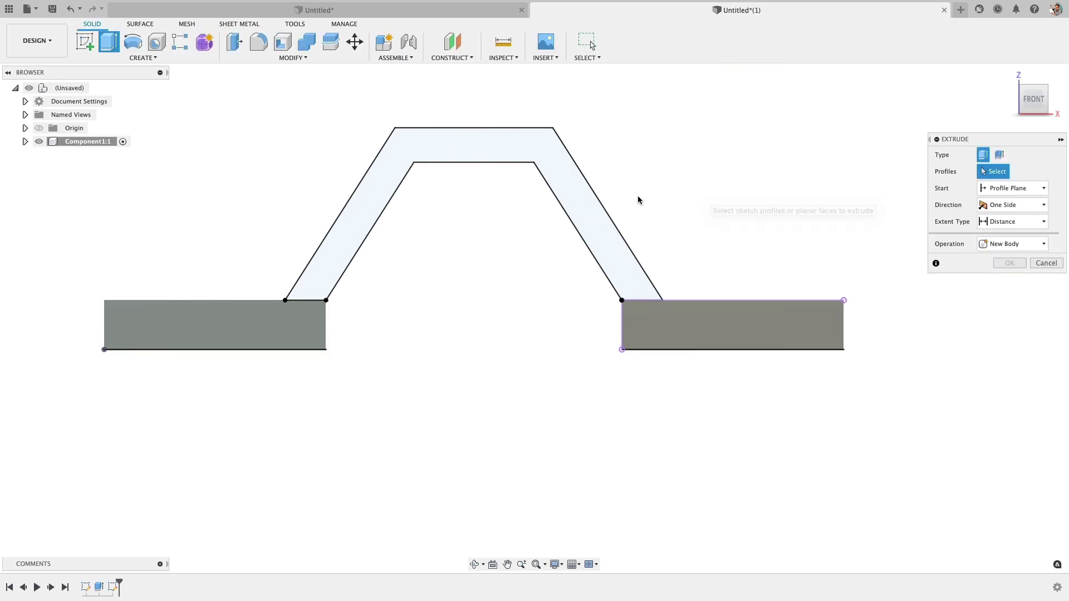
left_click(589, 226)
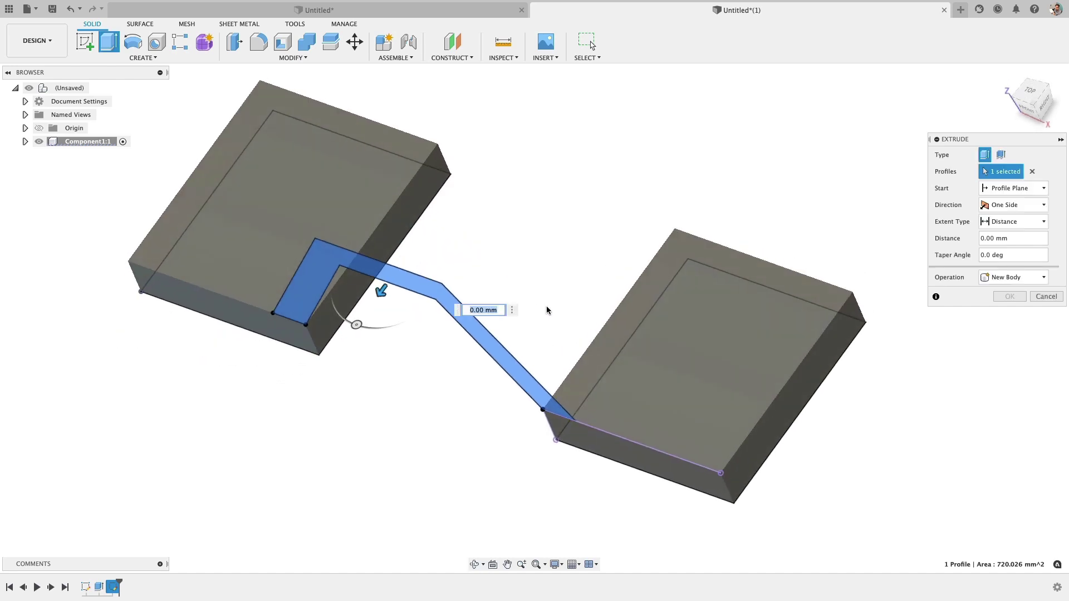
left_click_drag(383, 290, 520, 100)
middle_click_drag(827, 177, 777, 205, "shift")
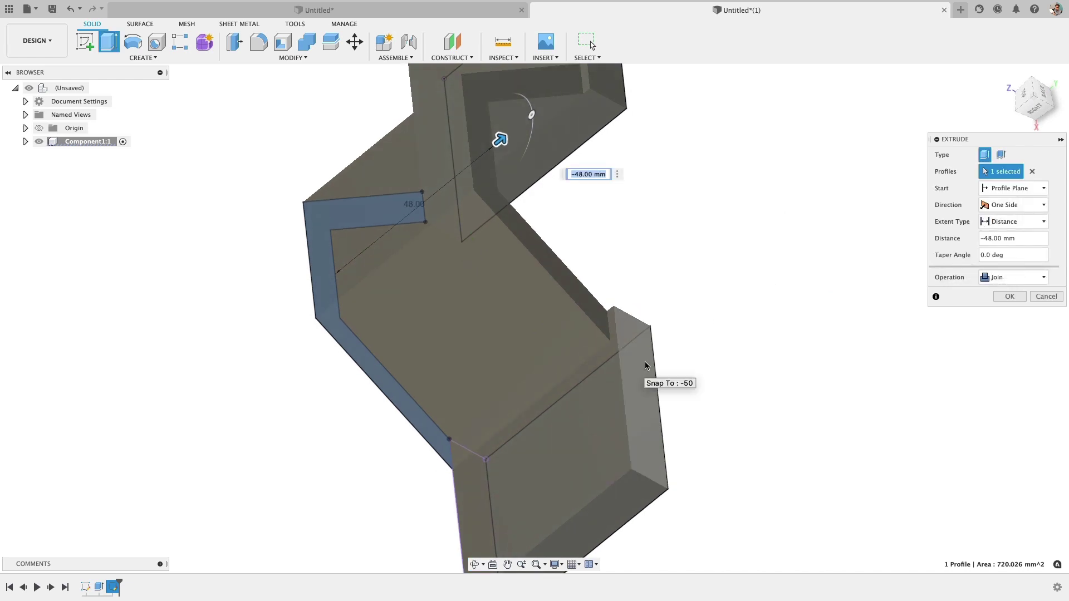
Step: Change the extent to To Object at the plate's far face and join it into one solid
left_click(1029, 220)
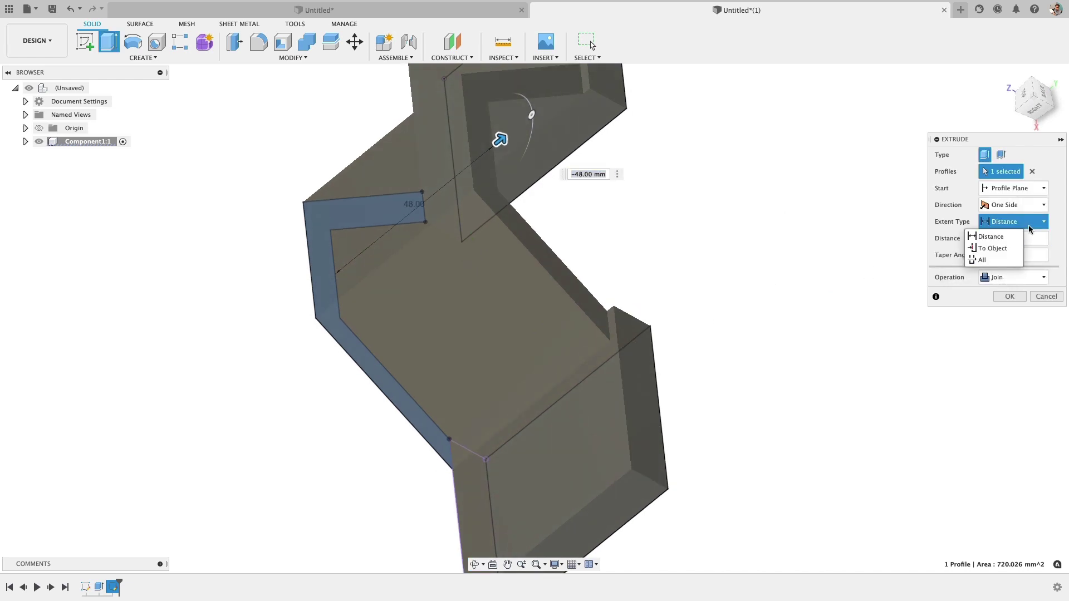
left_click(1012, 249)
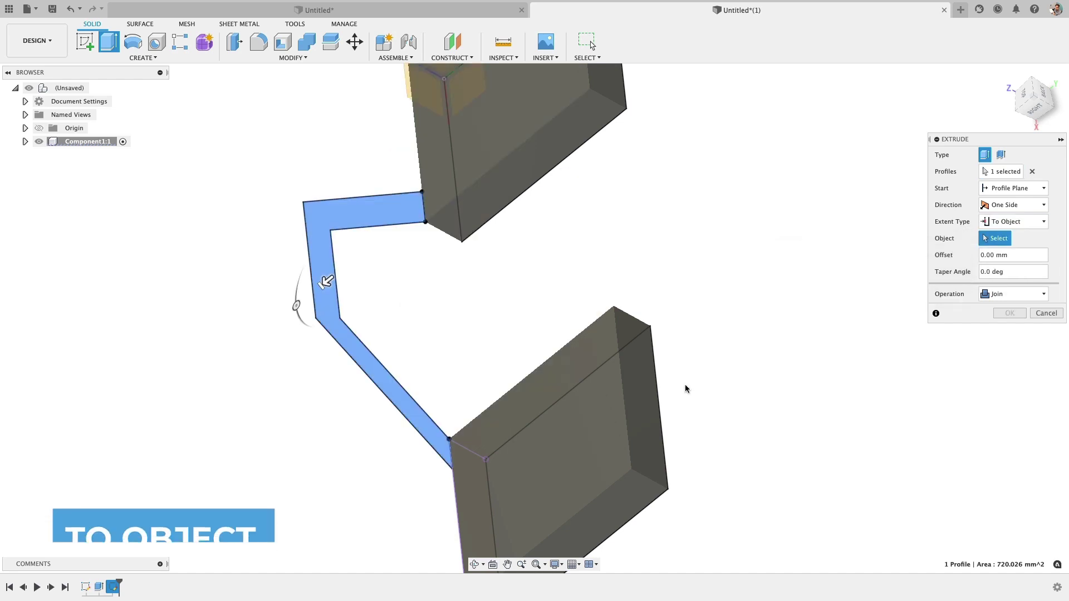
left_click(631, 394)
middle_click_drag(670, 301, 735, 217, "shift")
middle_click_drag(651, 284, 583, 460, "shift")
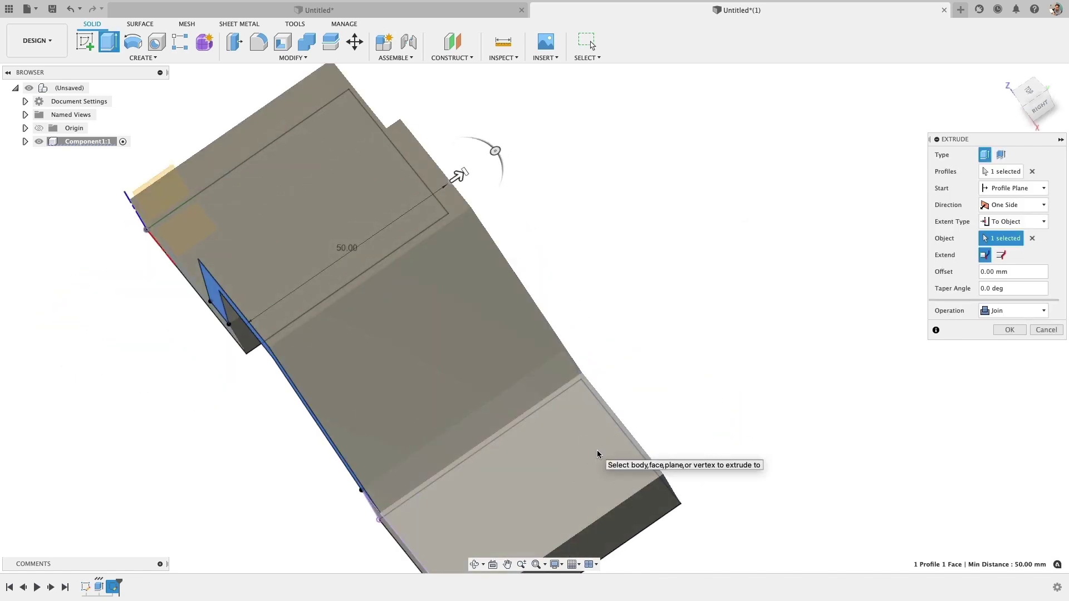
left_click(1009, 331)
middle_click_drag(560, 288, 445, 246, "shift")
scroll(277, 217, "down", 3)
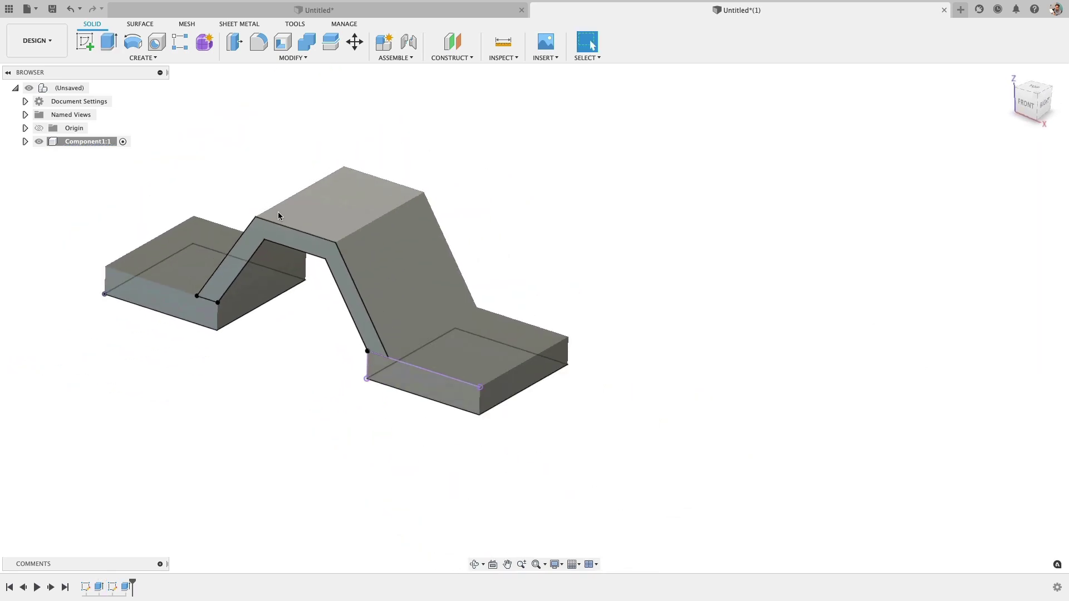
middle_click_drag(277, 217, 287, 327, "shift")
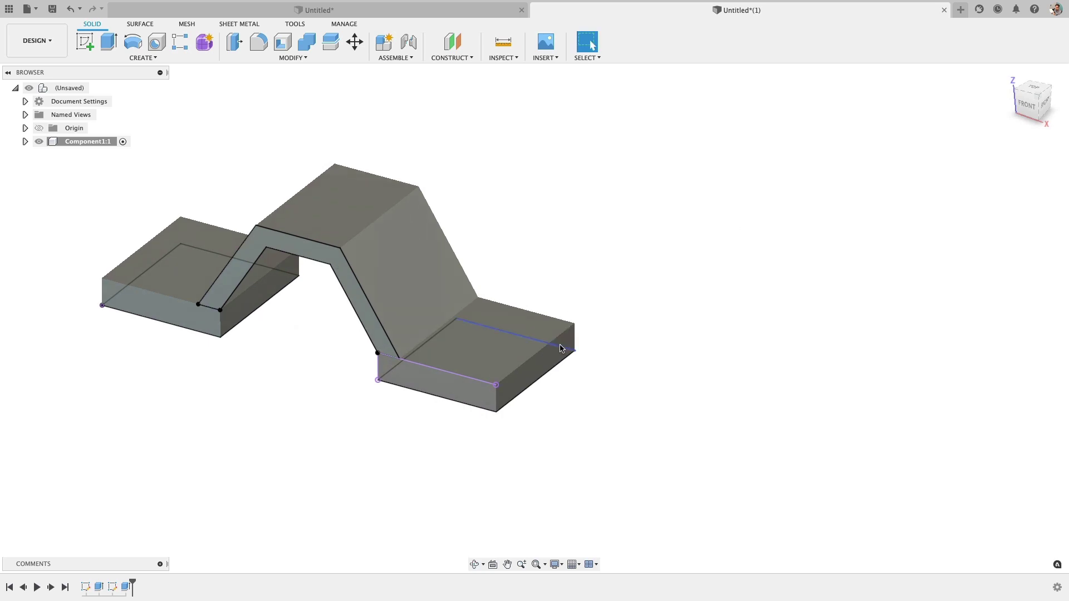
Step: Start a sketch on the right plate's end face and draw a rectangle across it
left_click(538, 366)
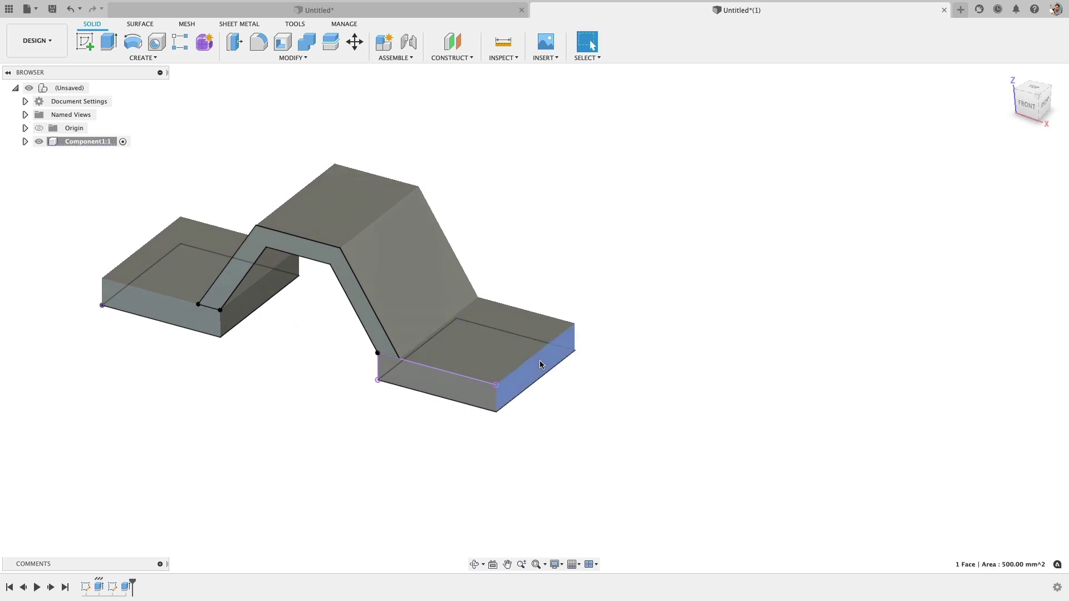
left_click(76, 45)
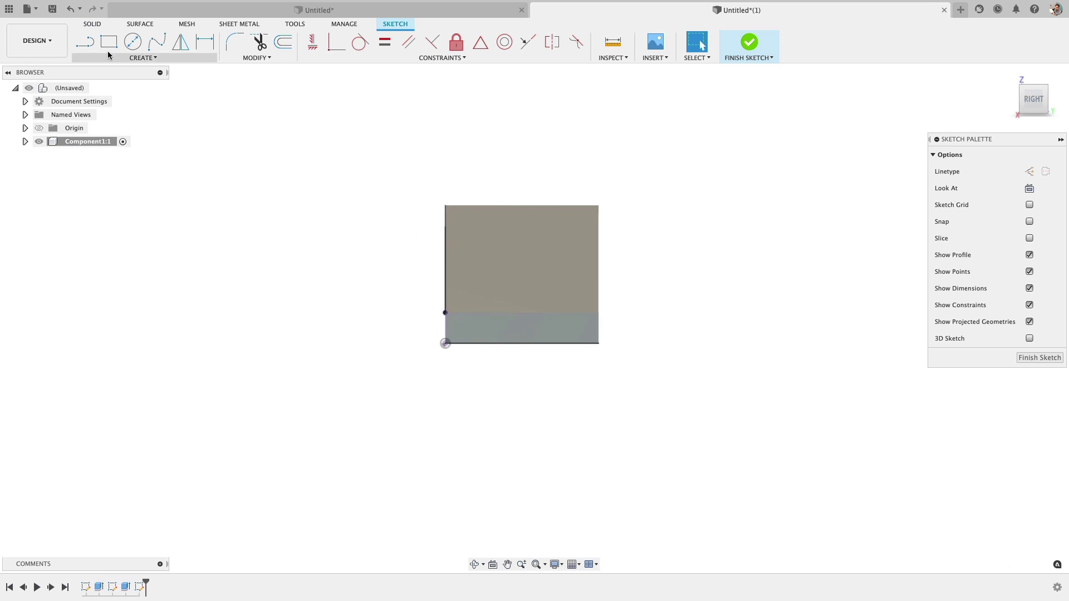
left_click(110, 43)
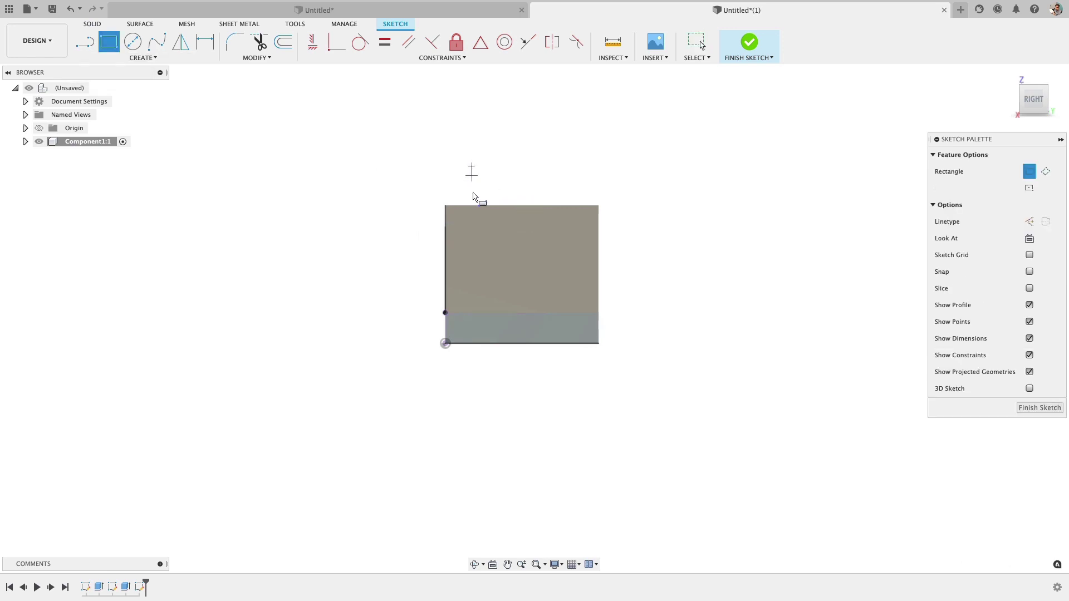
left_click(471, 167)
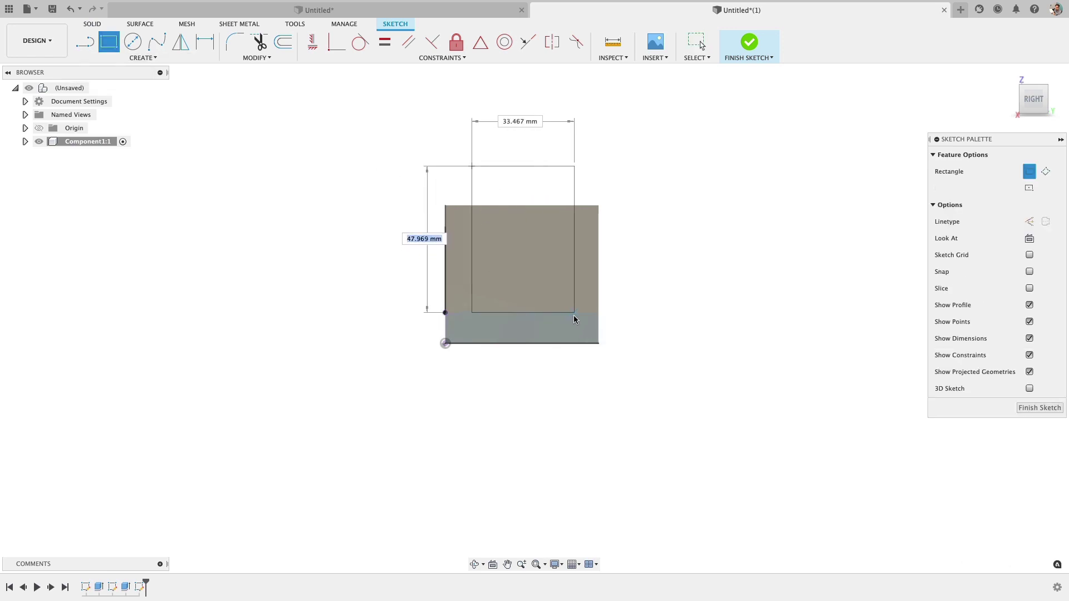
left_click(577, 316)
scroll(612, 245, "down", 3)
scroll(591, 260, "up", 5)
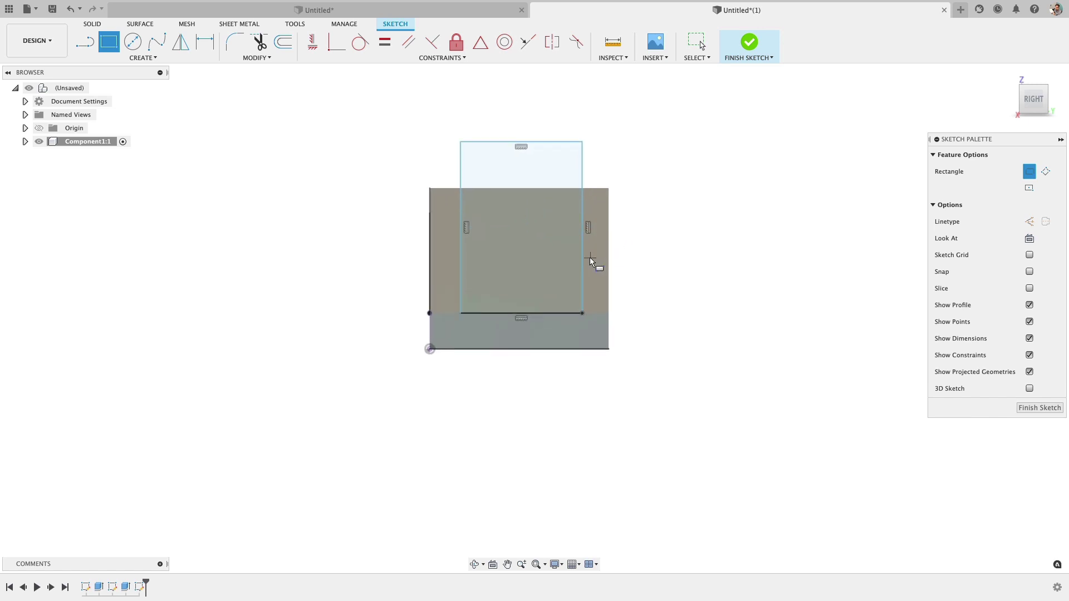
key("Escape")
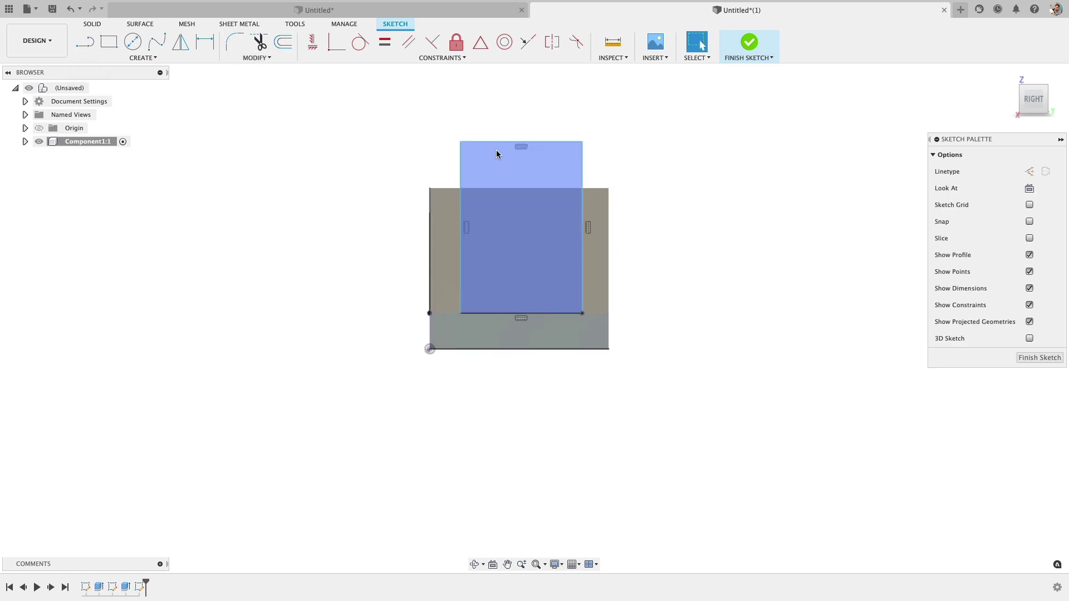
Step: Draw a vertical line from the top to the bottom edge midpoint as a construction line
left_click(86, 43)
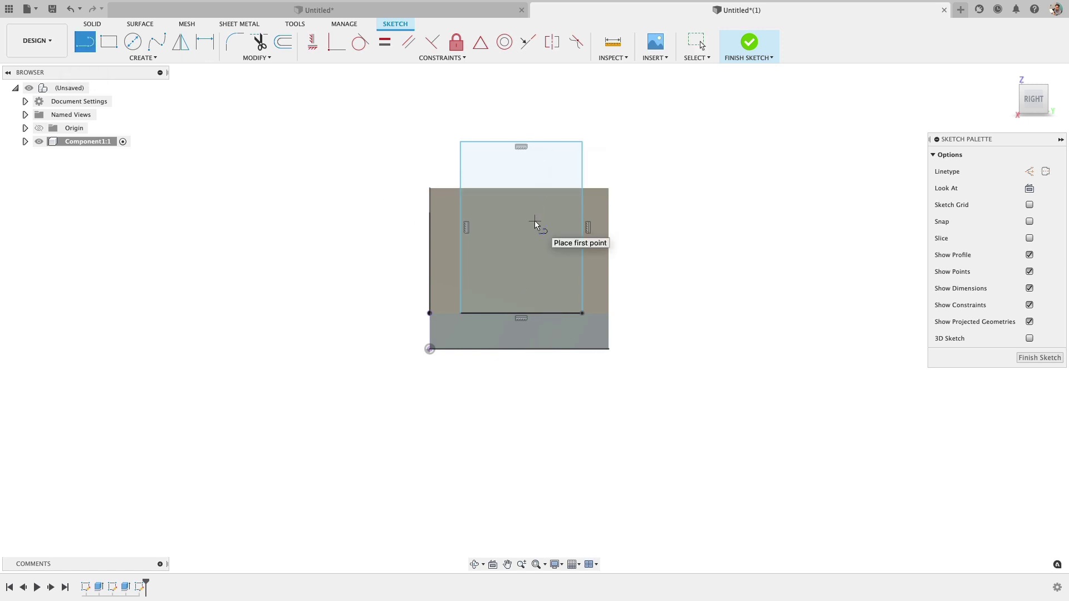
left_click(521, 146)
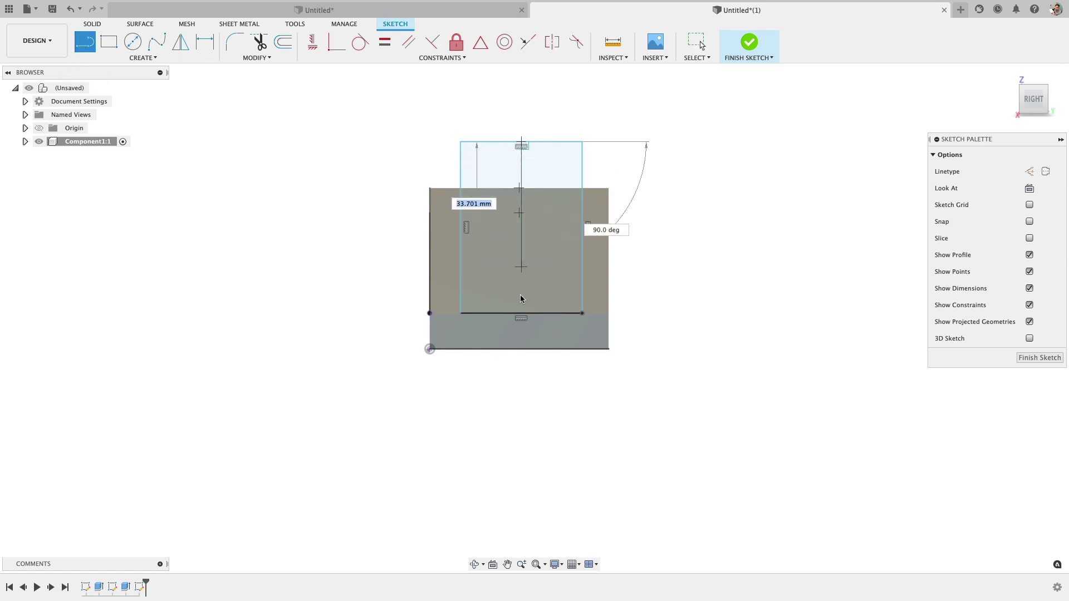
left_click(518, 350)
key("Escape")
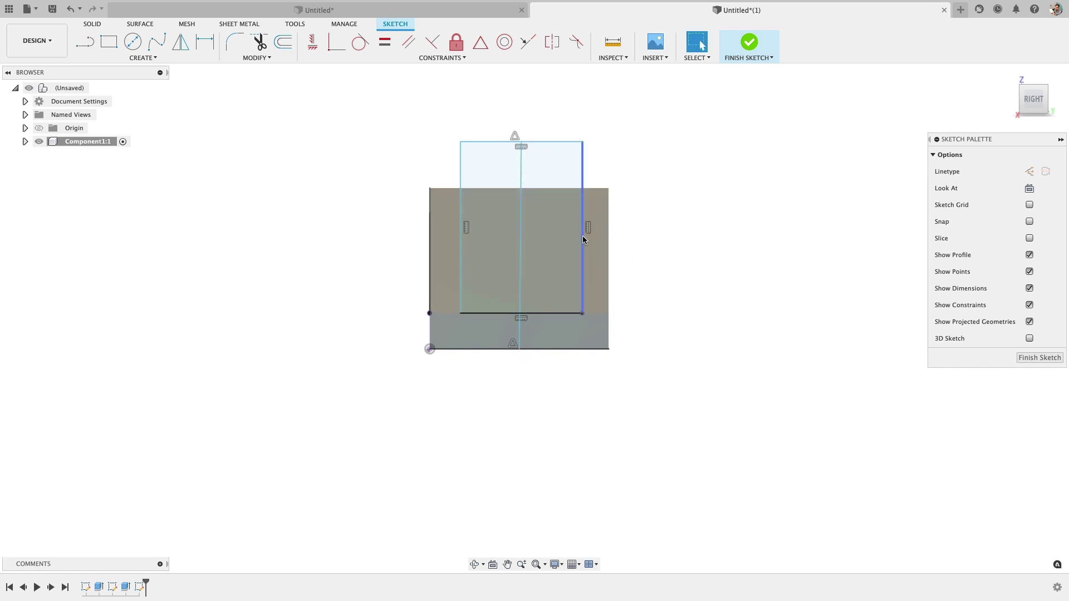
left_click(519, 227)
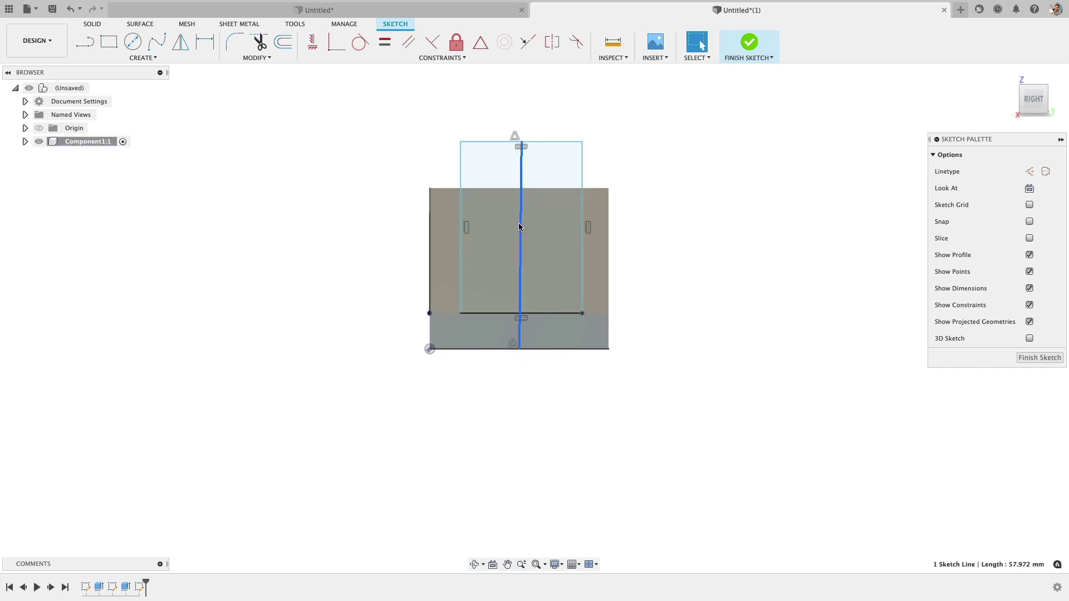
left_click(312, 41)
key("Escape")
left_click(519, 217)
key("x")
key("Escape")
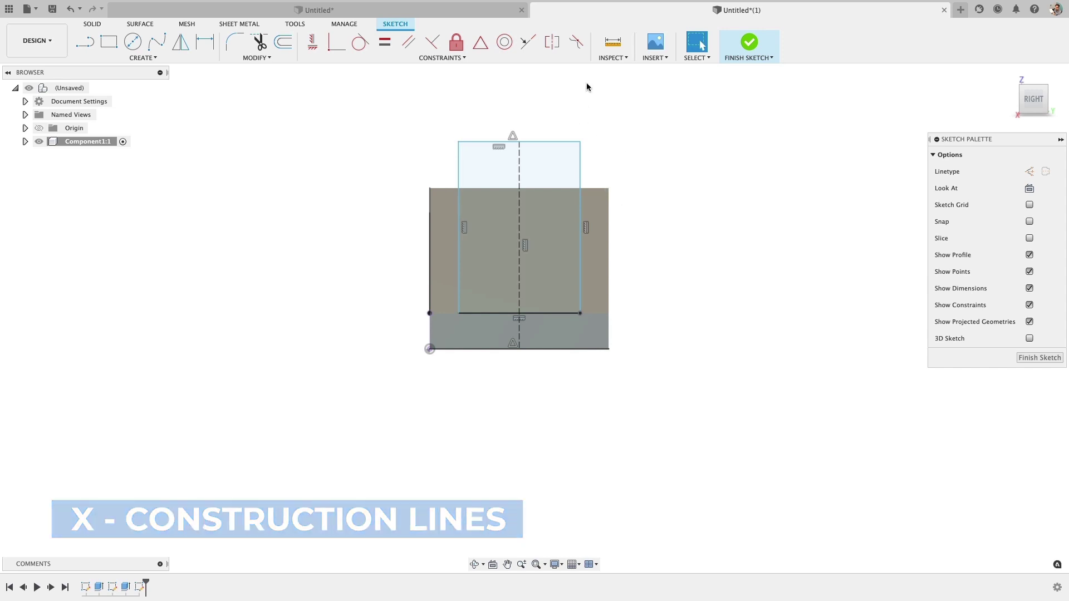
Step: Dimension the rectangle's top edge to a 35 mm width
key("d")
left_click(552, 143)
left_click(544, 73)
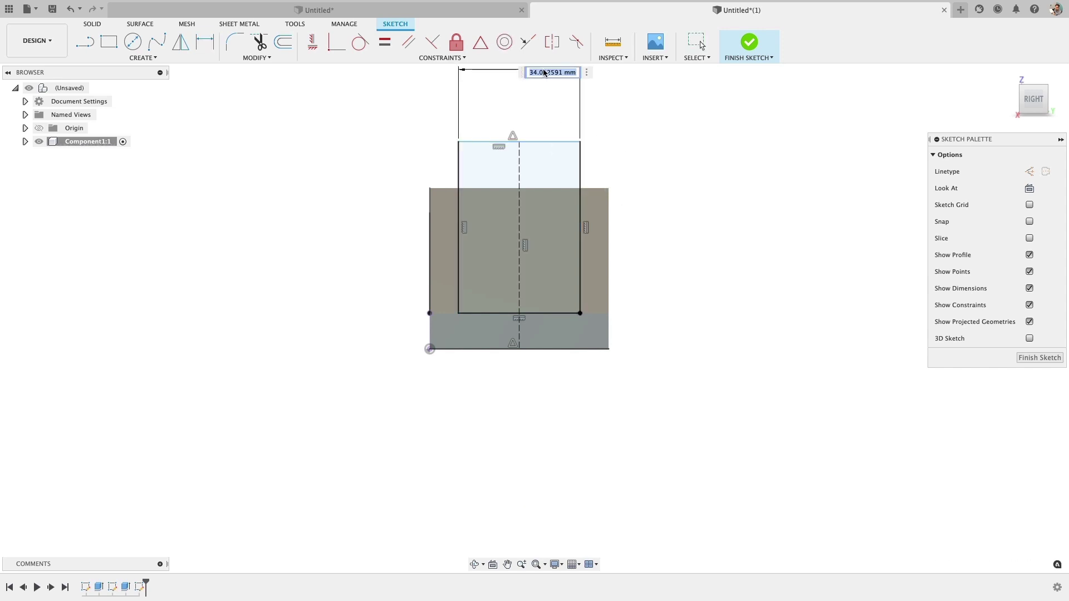
type("35")
key("Return")
scroll(543, 73, "up", 2)
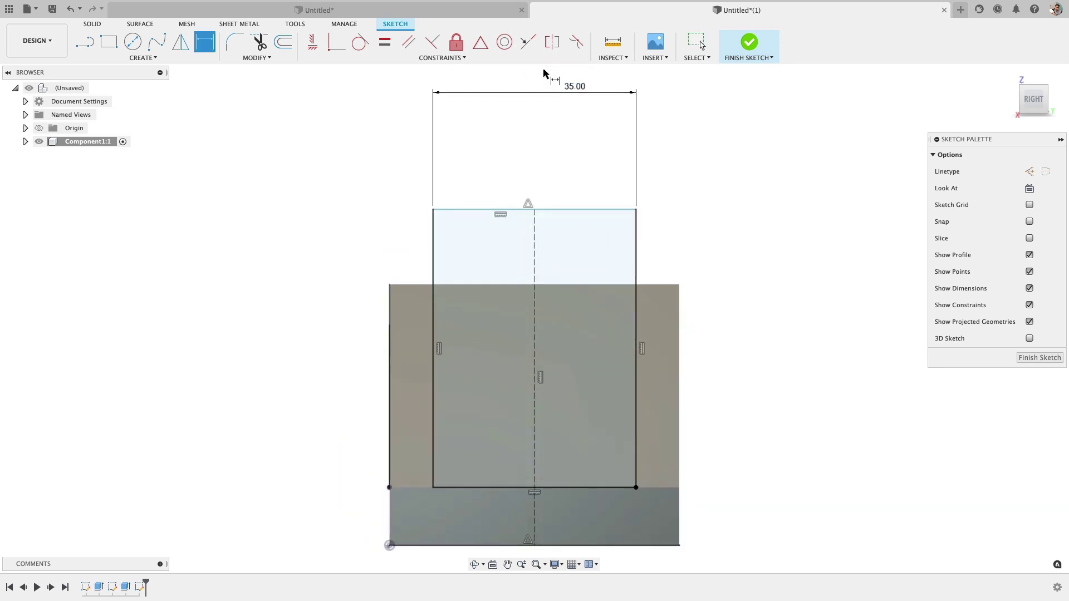
scroll(580, 162, "down", 3)
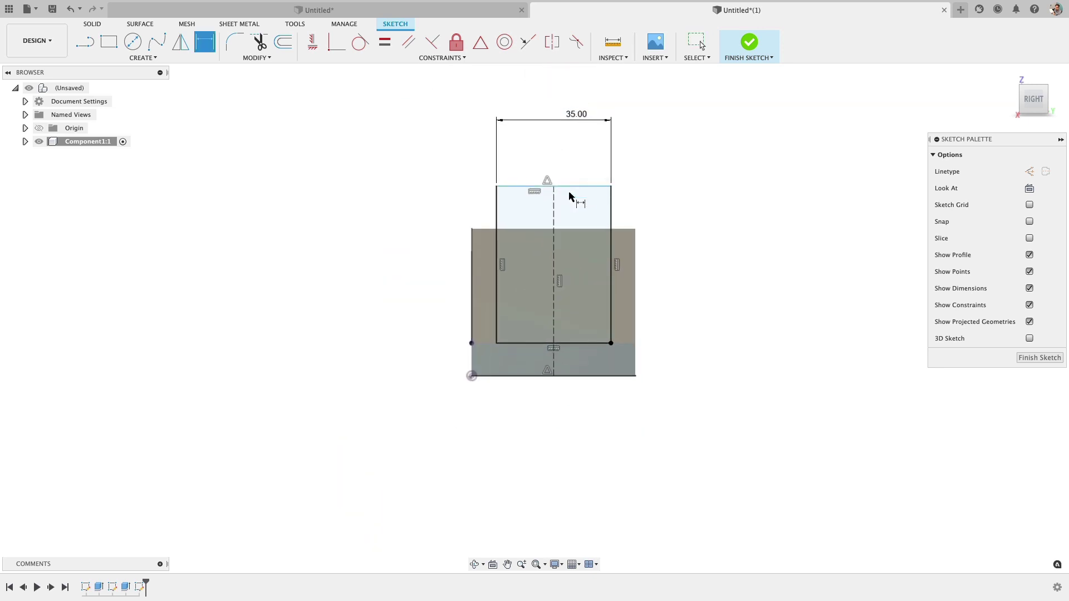
key("e")
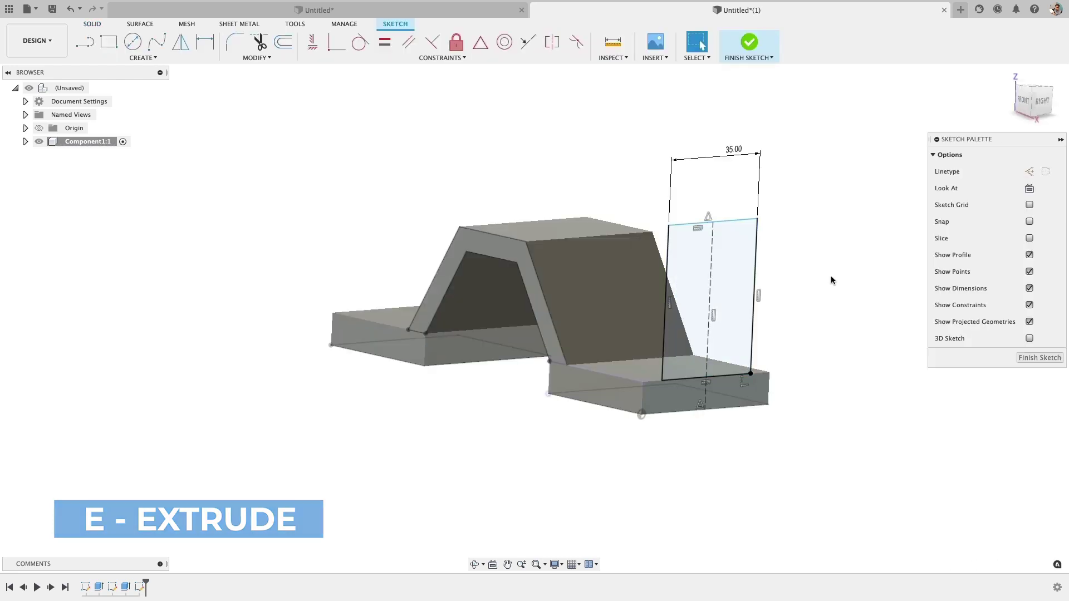
Step: Extrude the 35 mm centre strip profile as an All-through cut, leaving two separate legs
key("e")
left_click(707, 291)
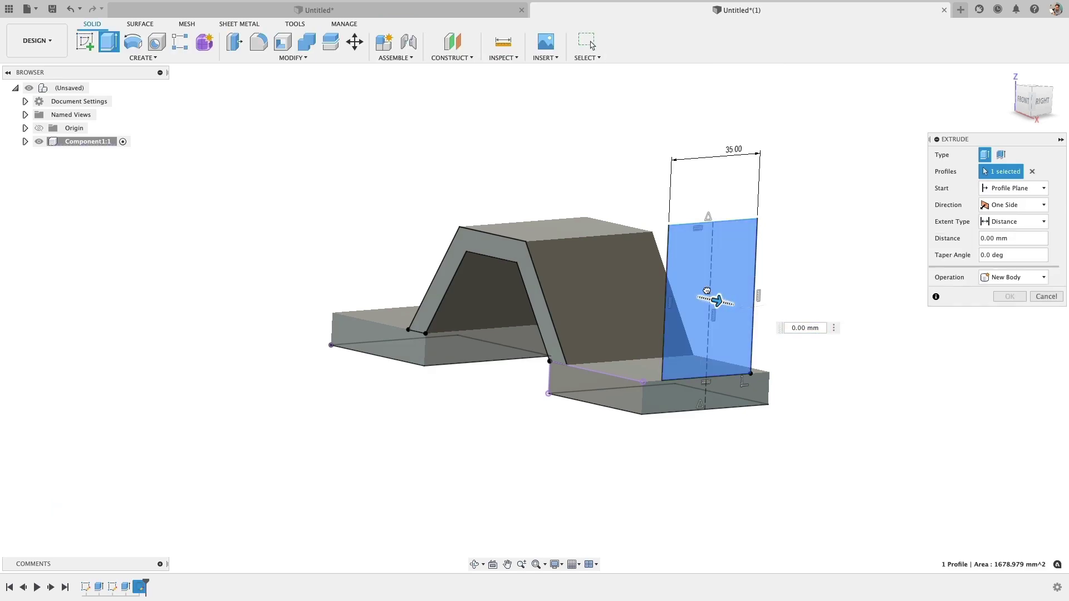
left_click_drag(706, 291, 325, 207)
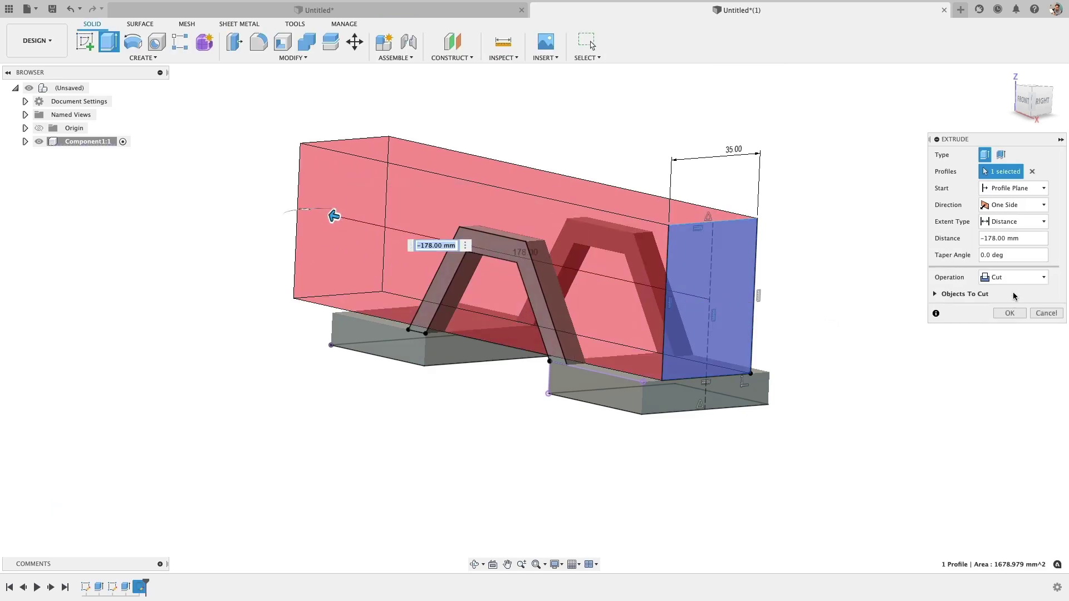
left_click(1016, 208)
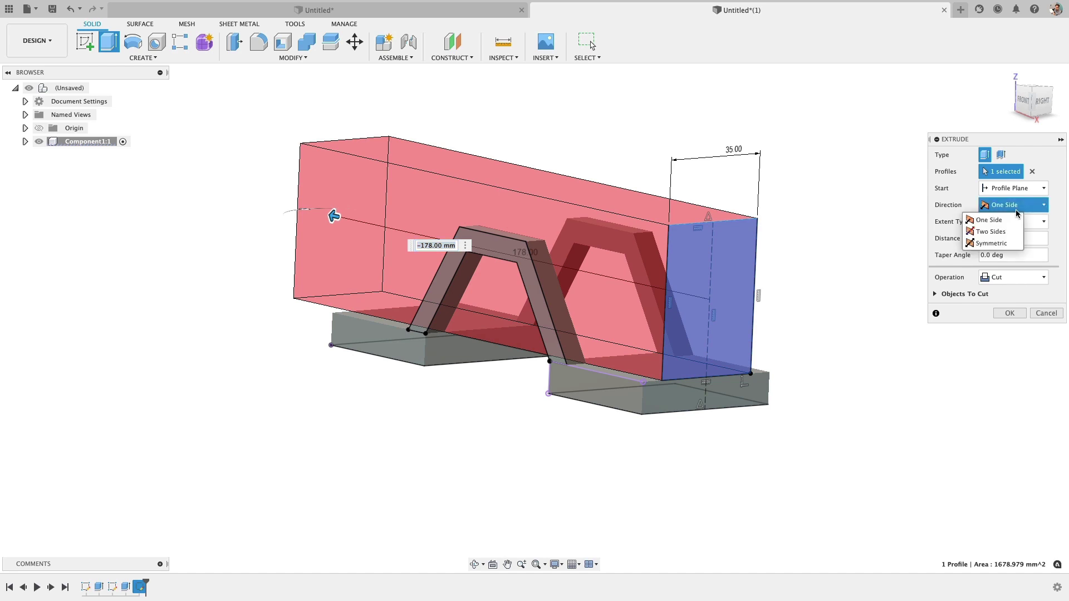
left_click(1015, 190)
left_click(1054, 167)
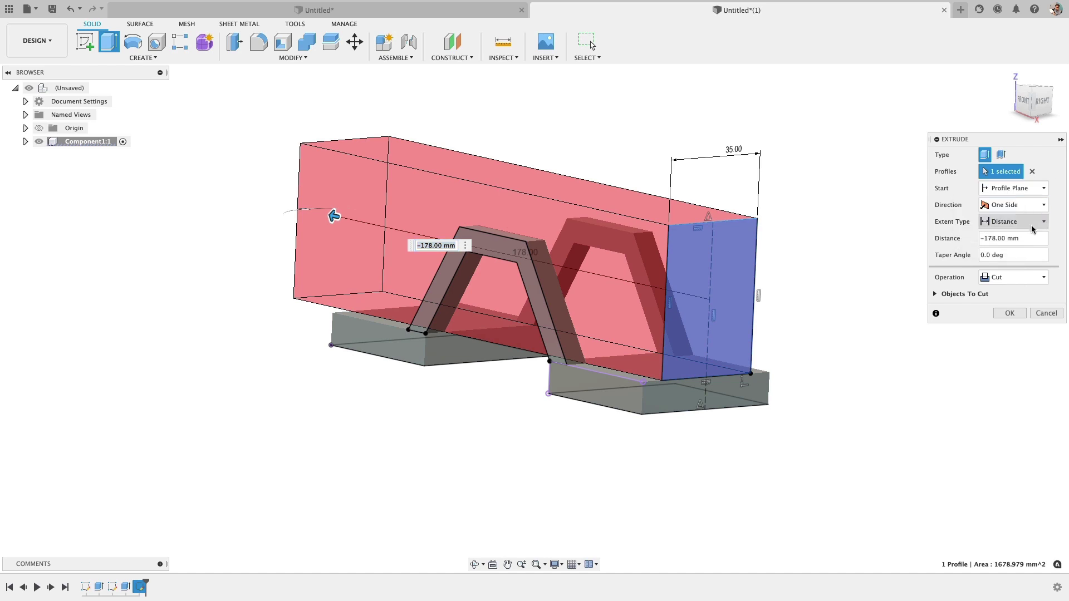
left_click(1015, 222)
left_click(1018, 259)
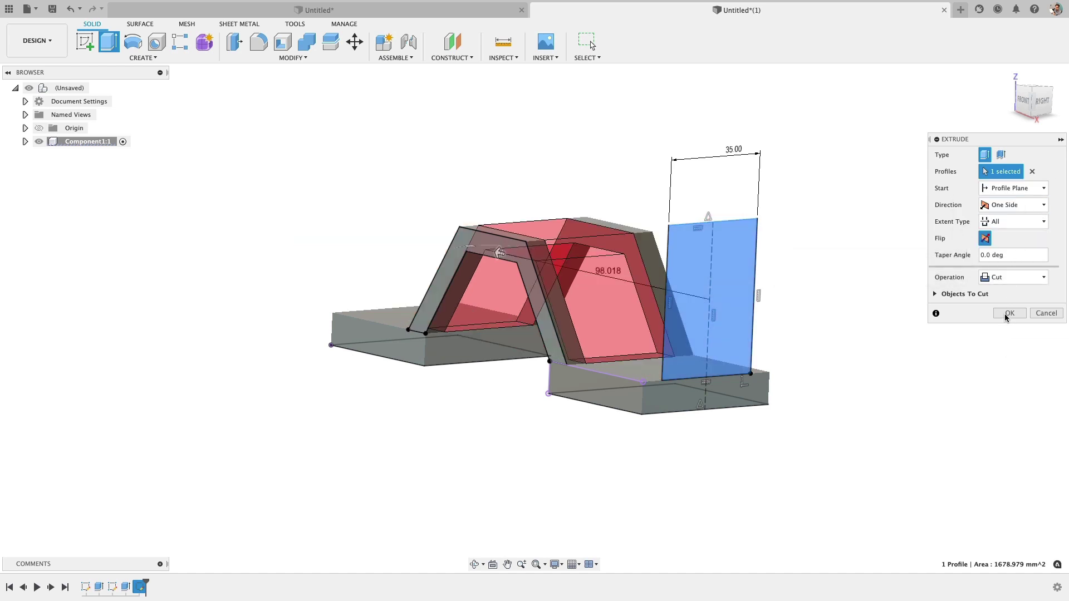
left_click(1009, 314)
middle_click_drag(303, 403, 301, 427, "shift")
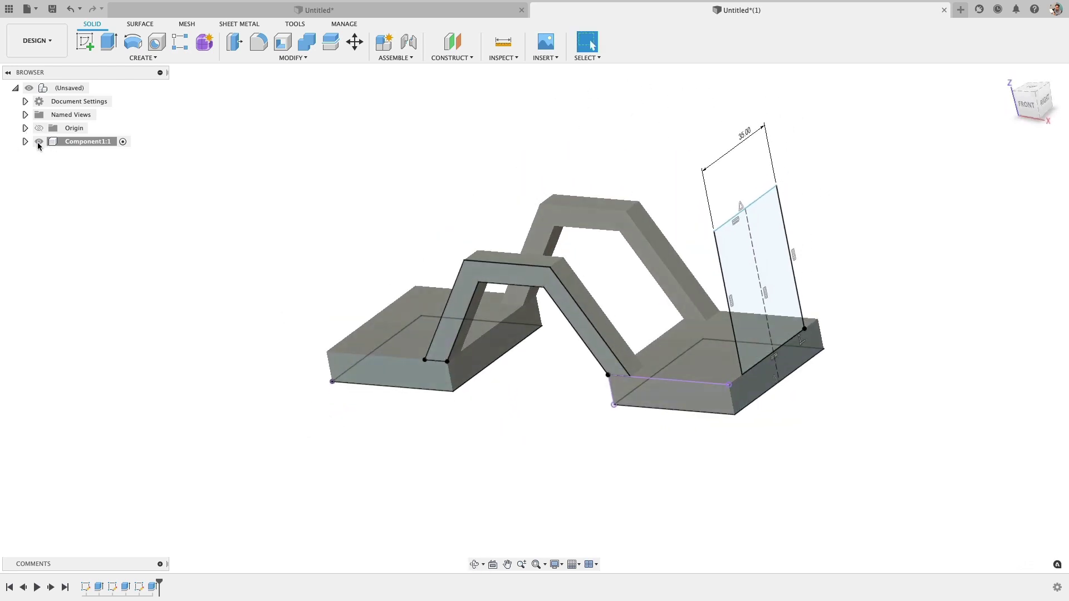
Step: Hide the Sketches folder under Component1:1 and orbit to view the solid bracket
left_click(26, 142)
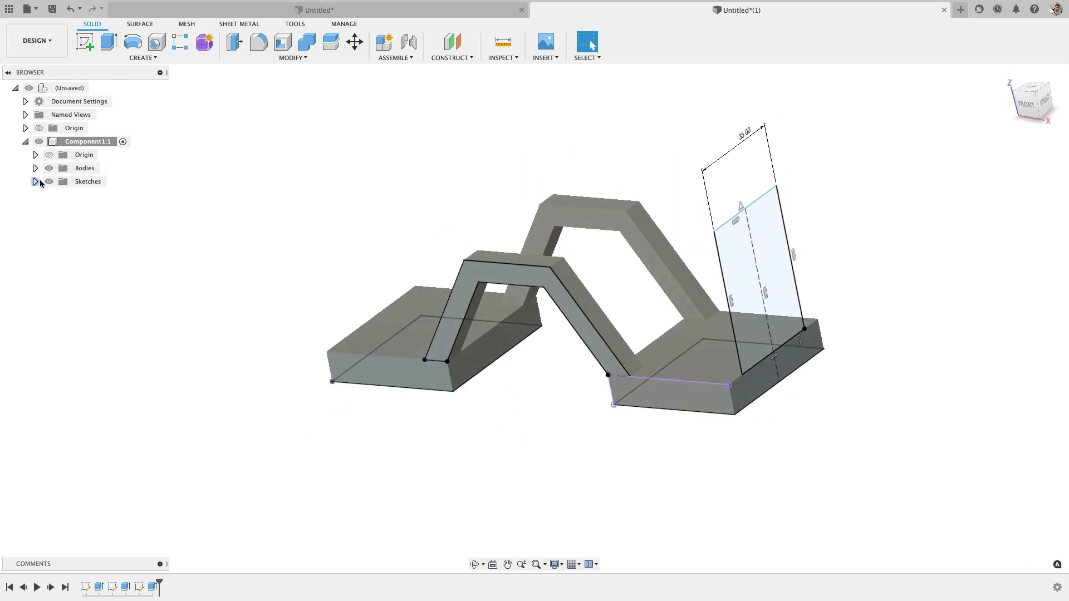
left_click(49, 181)
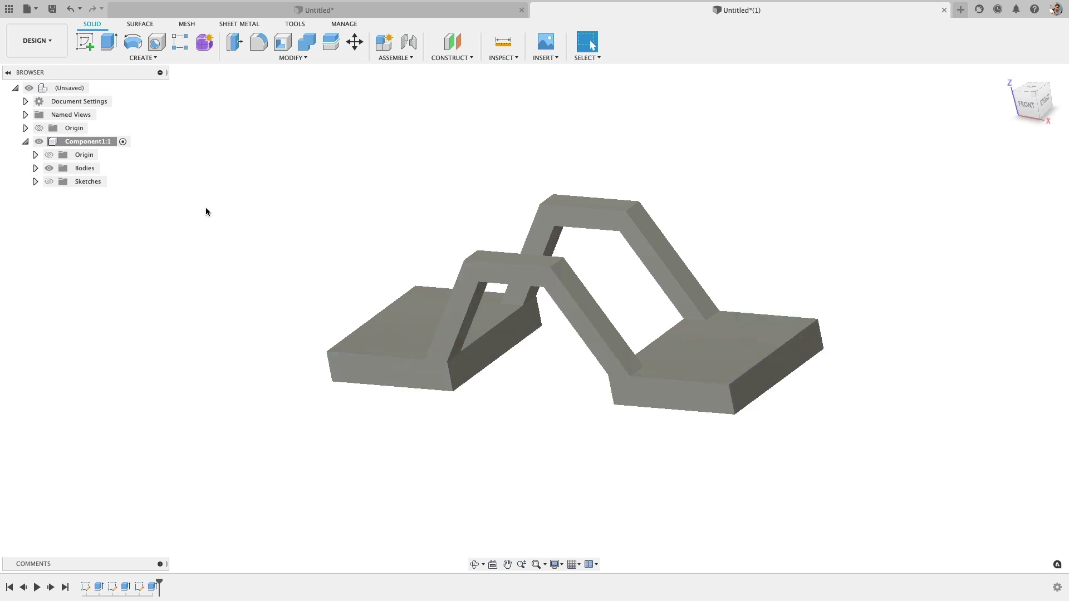
mouse_move(676, 392)
middle_mouse_down("shift")
mouse_move(649, 375)
mouse_move(673, 393)
mouse_move(665, 384)
mouse_move(653, 406)
mouse_move(635, 322)
middle_mouse_up("shift")
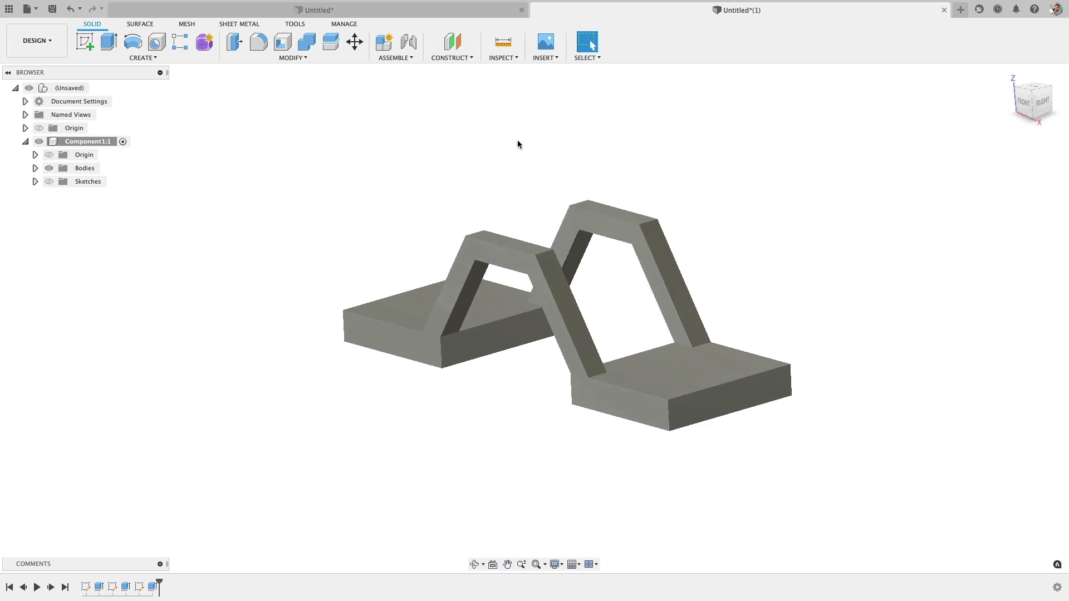
Step: Fillet the four outer and four inner arch corner edges with an 18.50 mm radius
key("f")
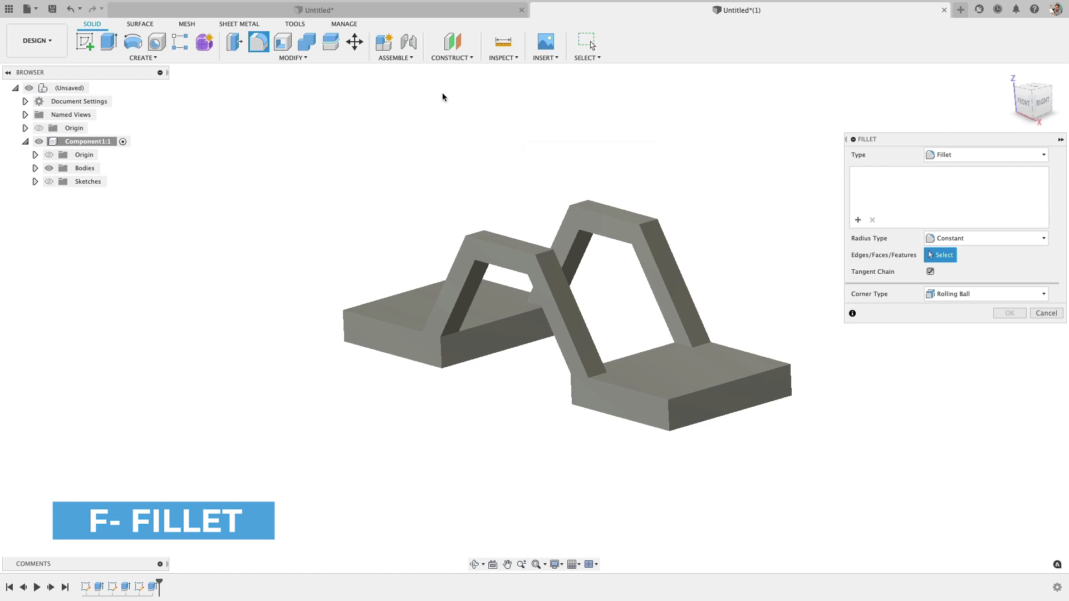
left_click(480, 232)
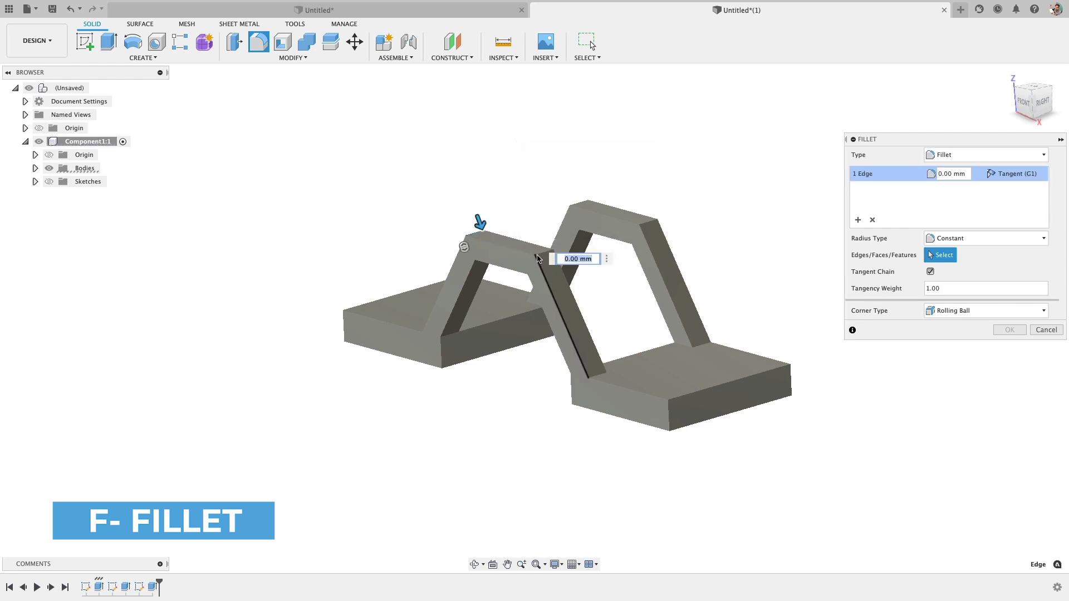
left_click(543, 255)
left_click(576, 204)
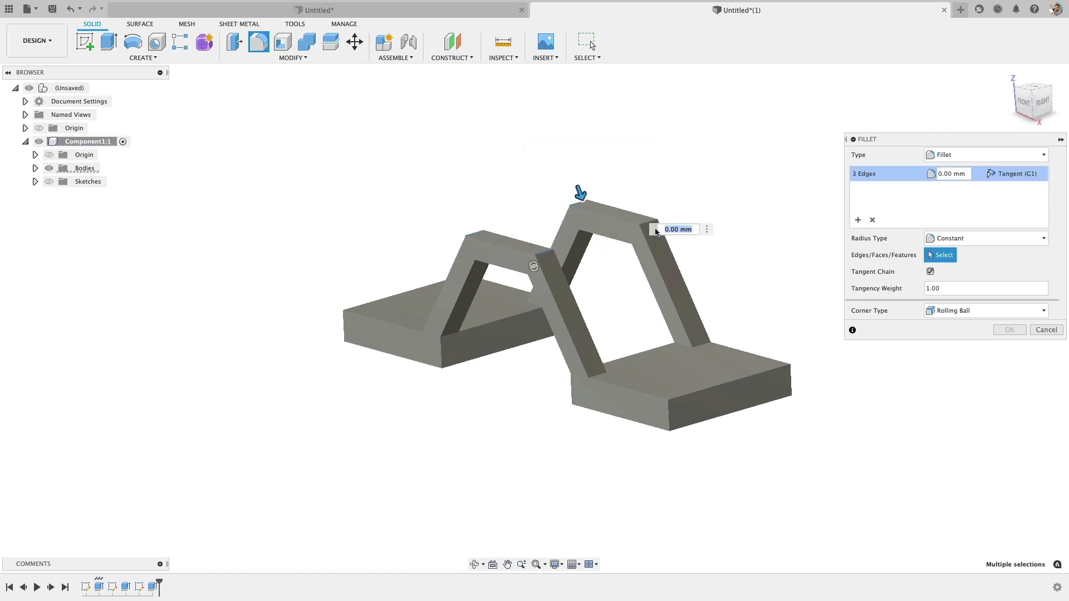
left_click(599, 262)
middle_click_drag(599, 262, 555, 219, "shift")
left_click(517, 236)
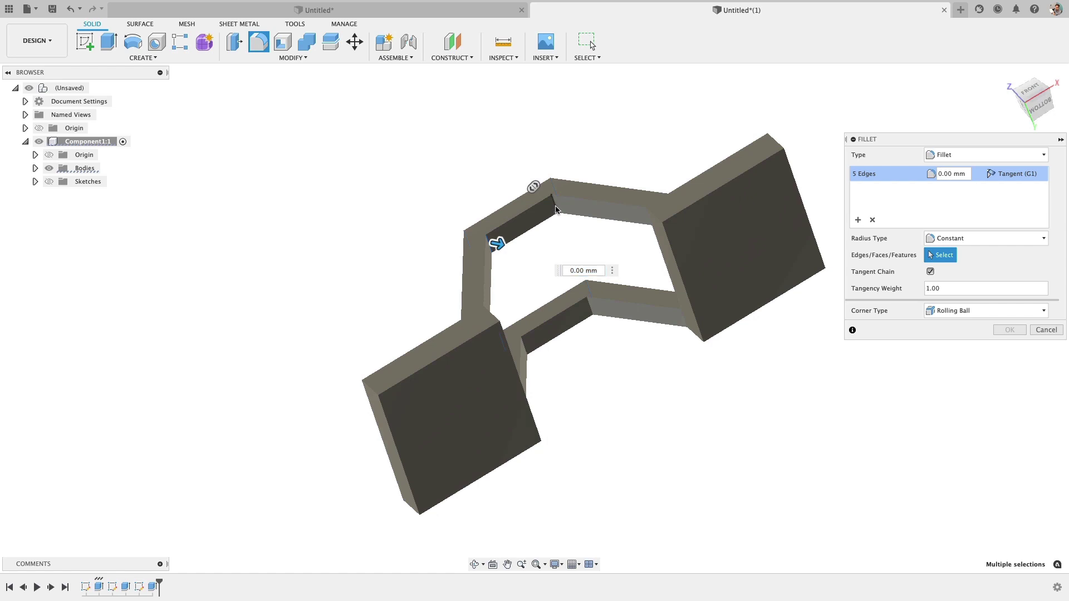
left_click(555, 209)
left_click(527, 352)
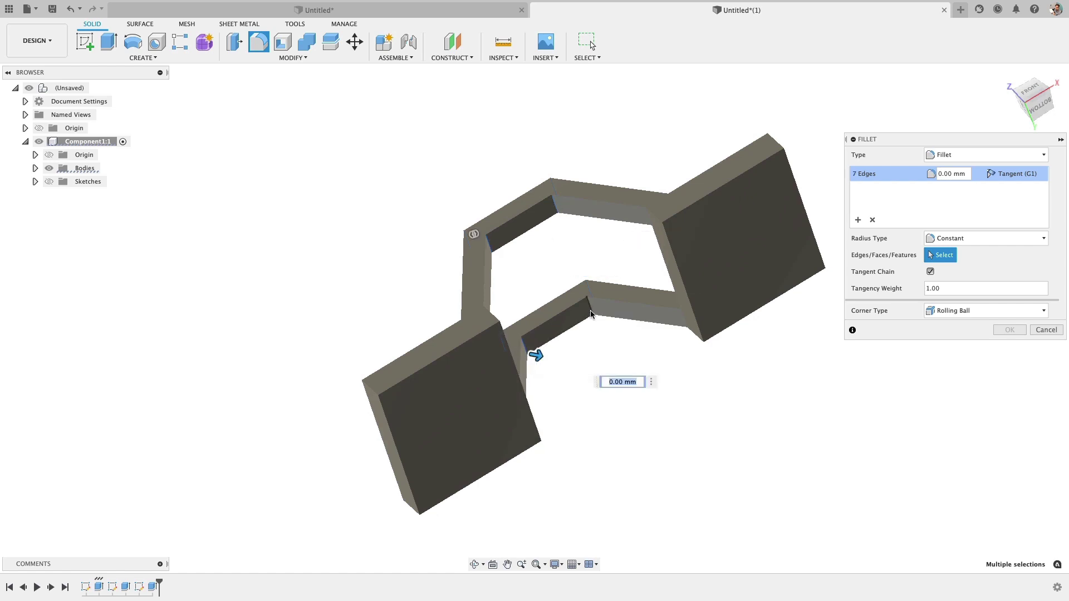
left_click(591, 314)
left_click_drag(593, 322, 593, 327)
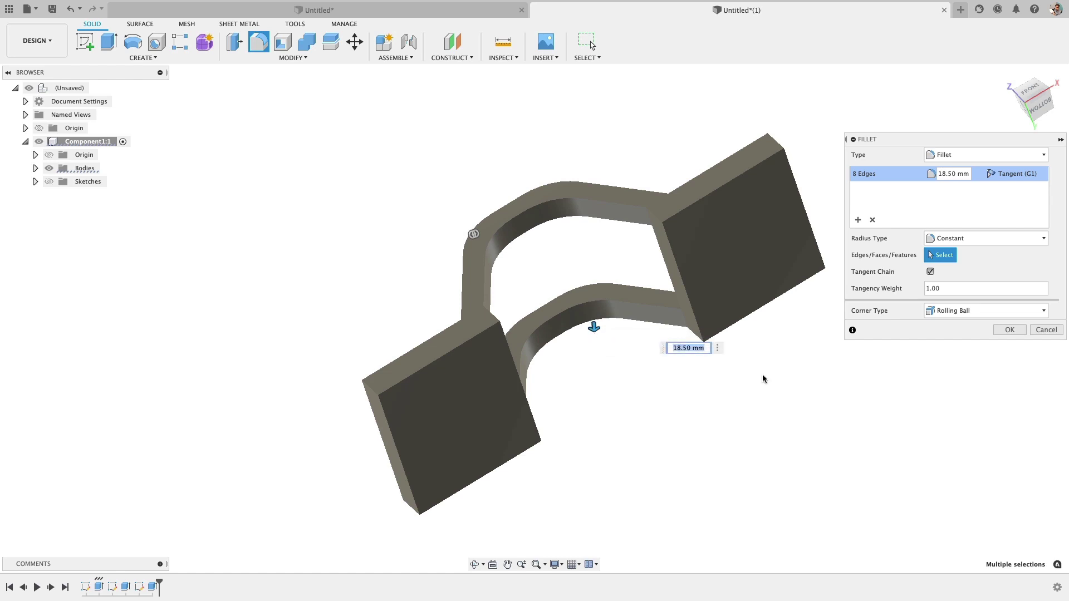
middle_click_drag(763, 377, 737, 469, "shift")
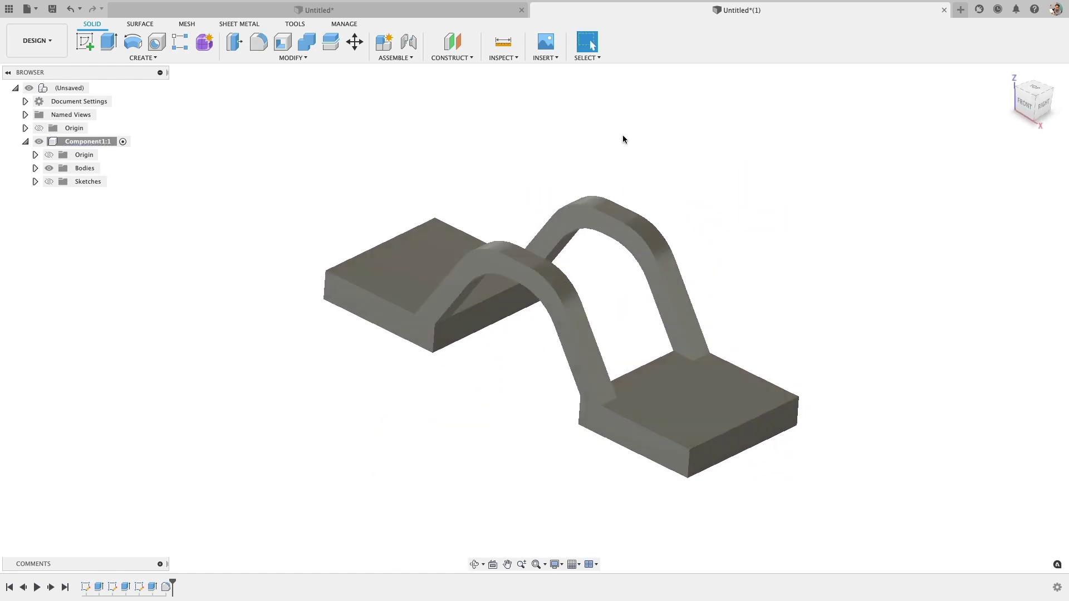